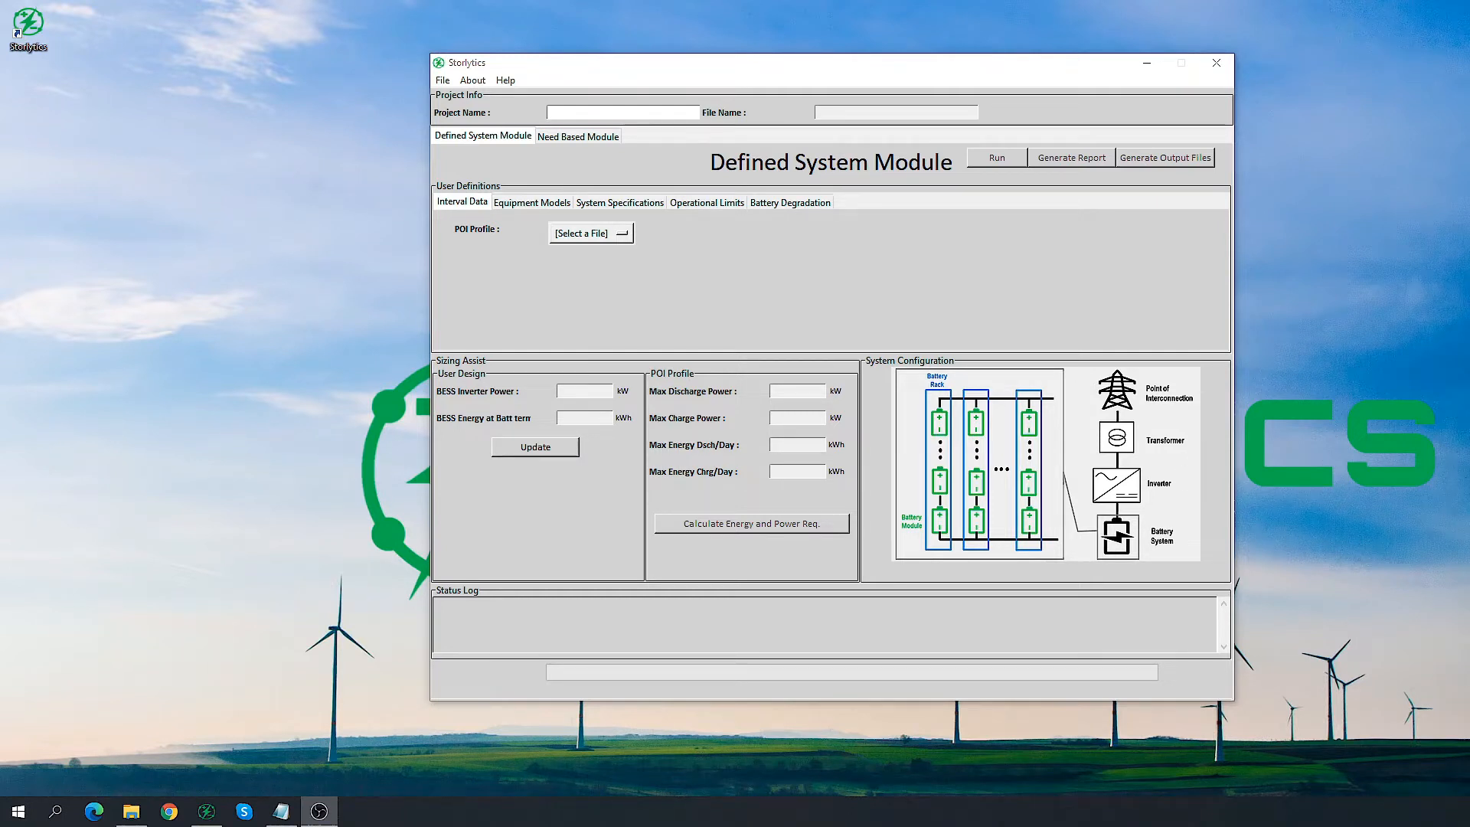
drag(812, 63, 792, 57)
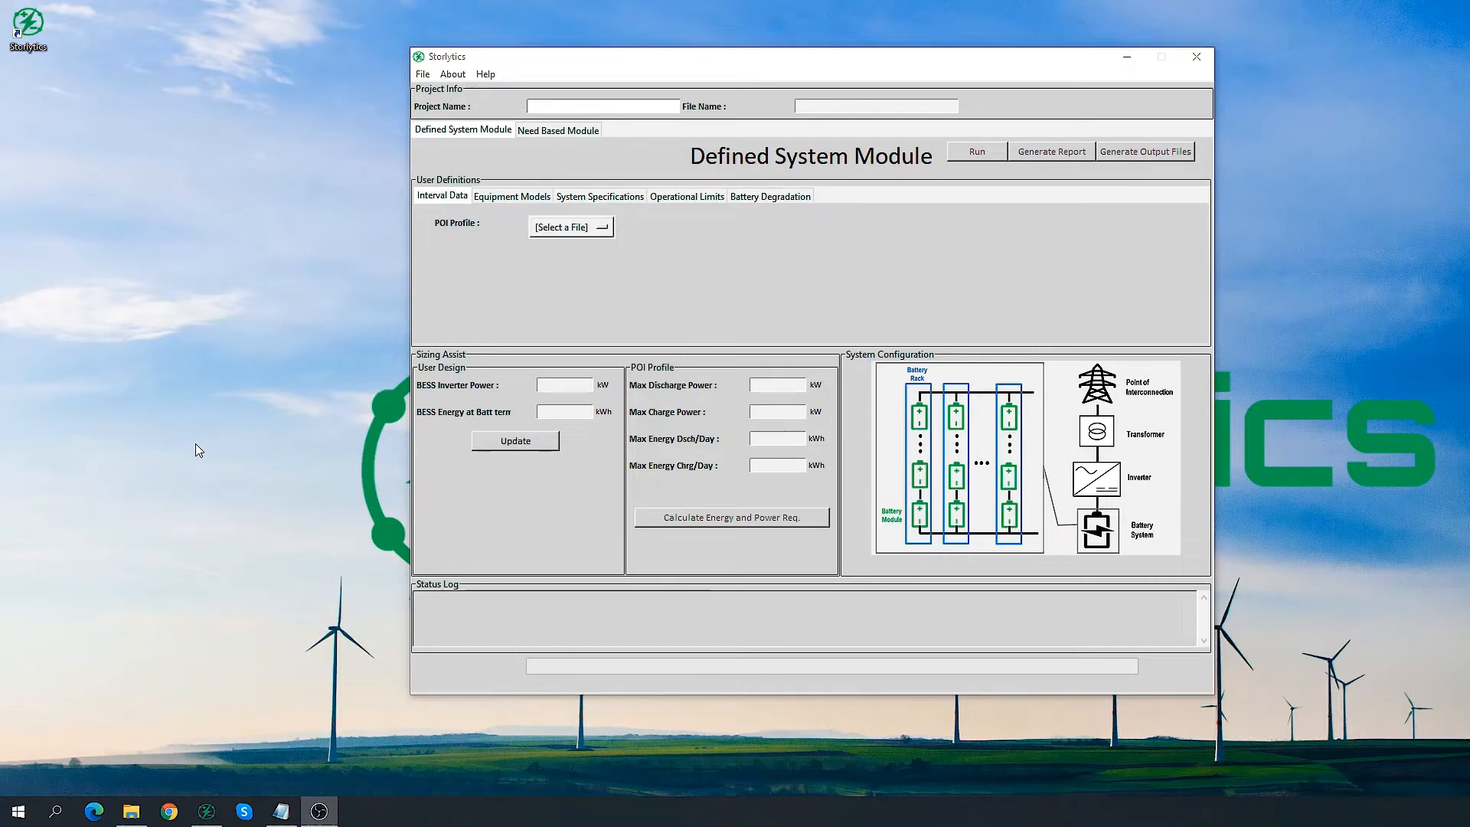
click(485, 74)
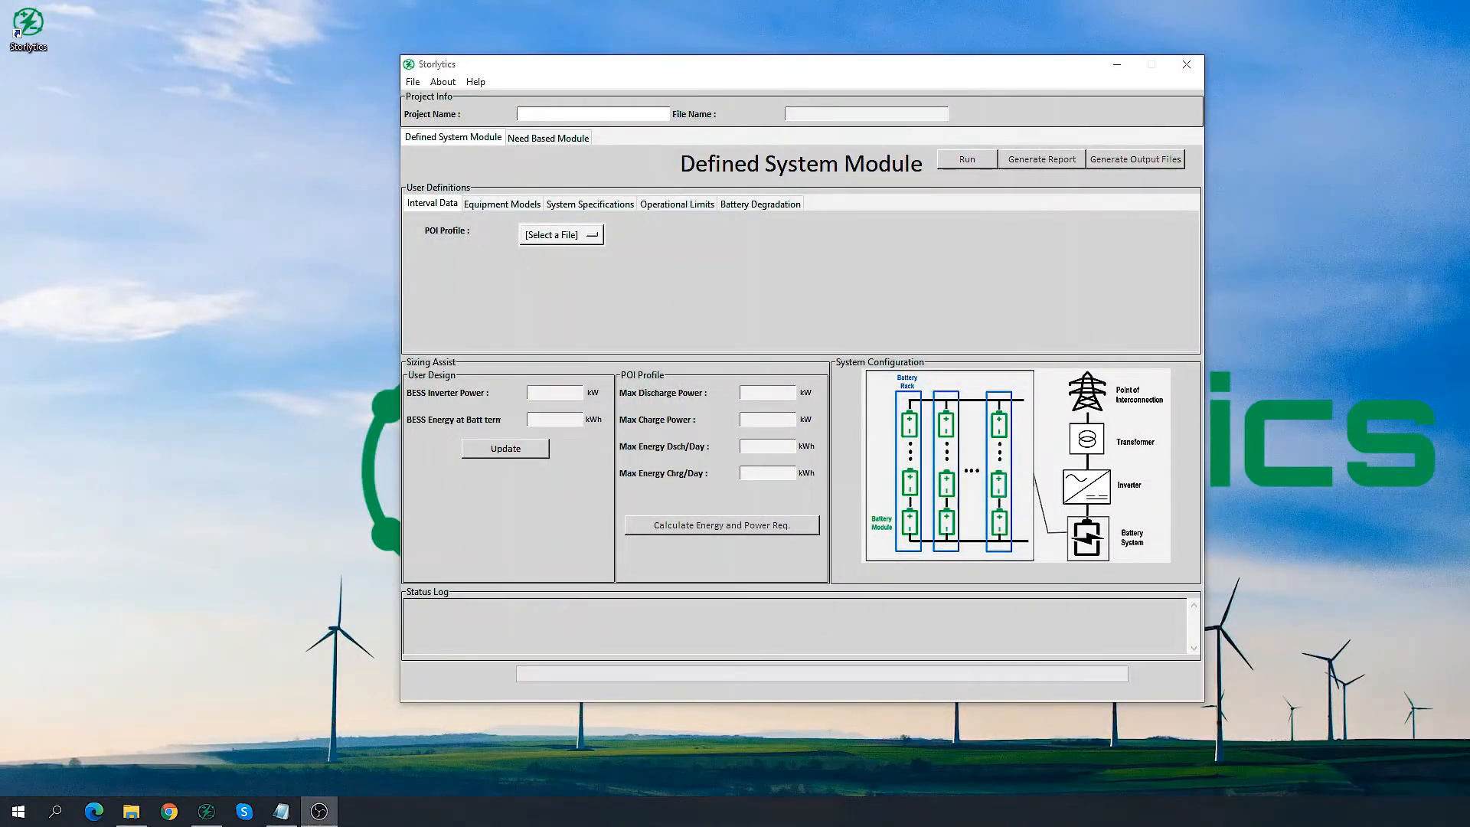
Open the Example_Case_DSM.SAJ project and change its project name to Example_Case_DSM_test.
click(412, 83)
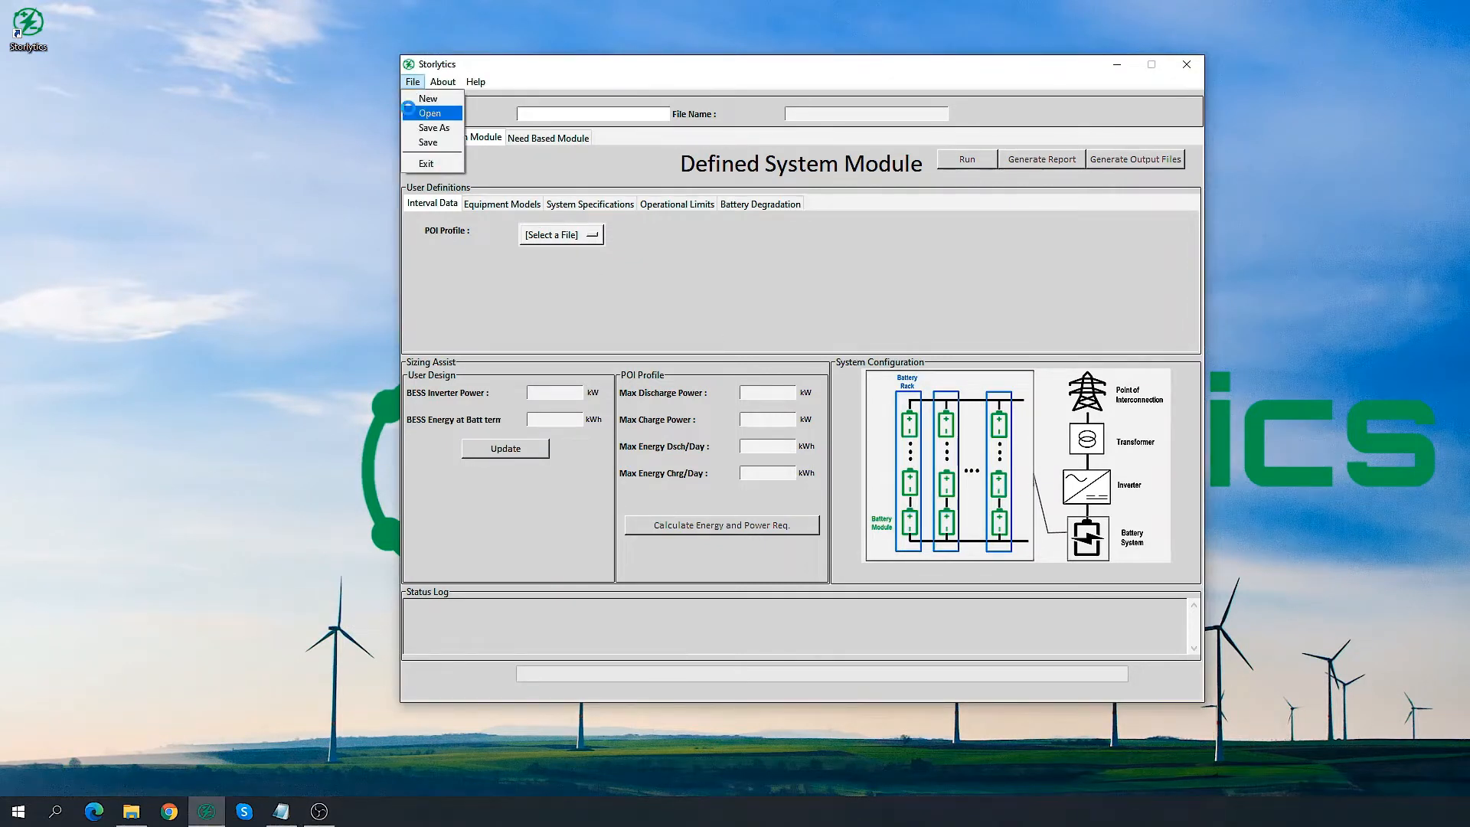
click(409, 114)
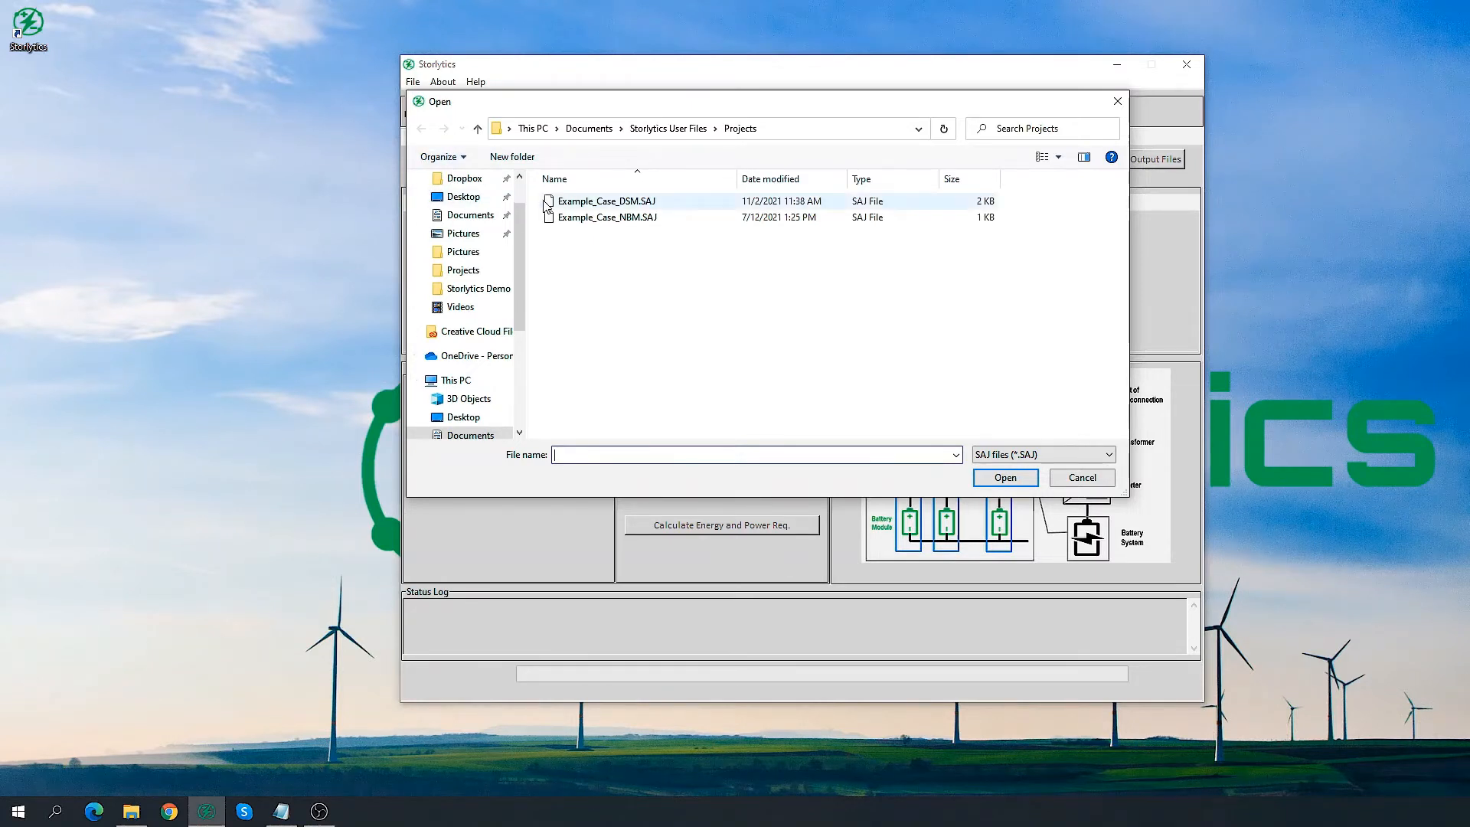
double_click(628, 204)
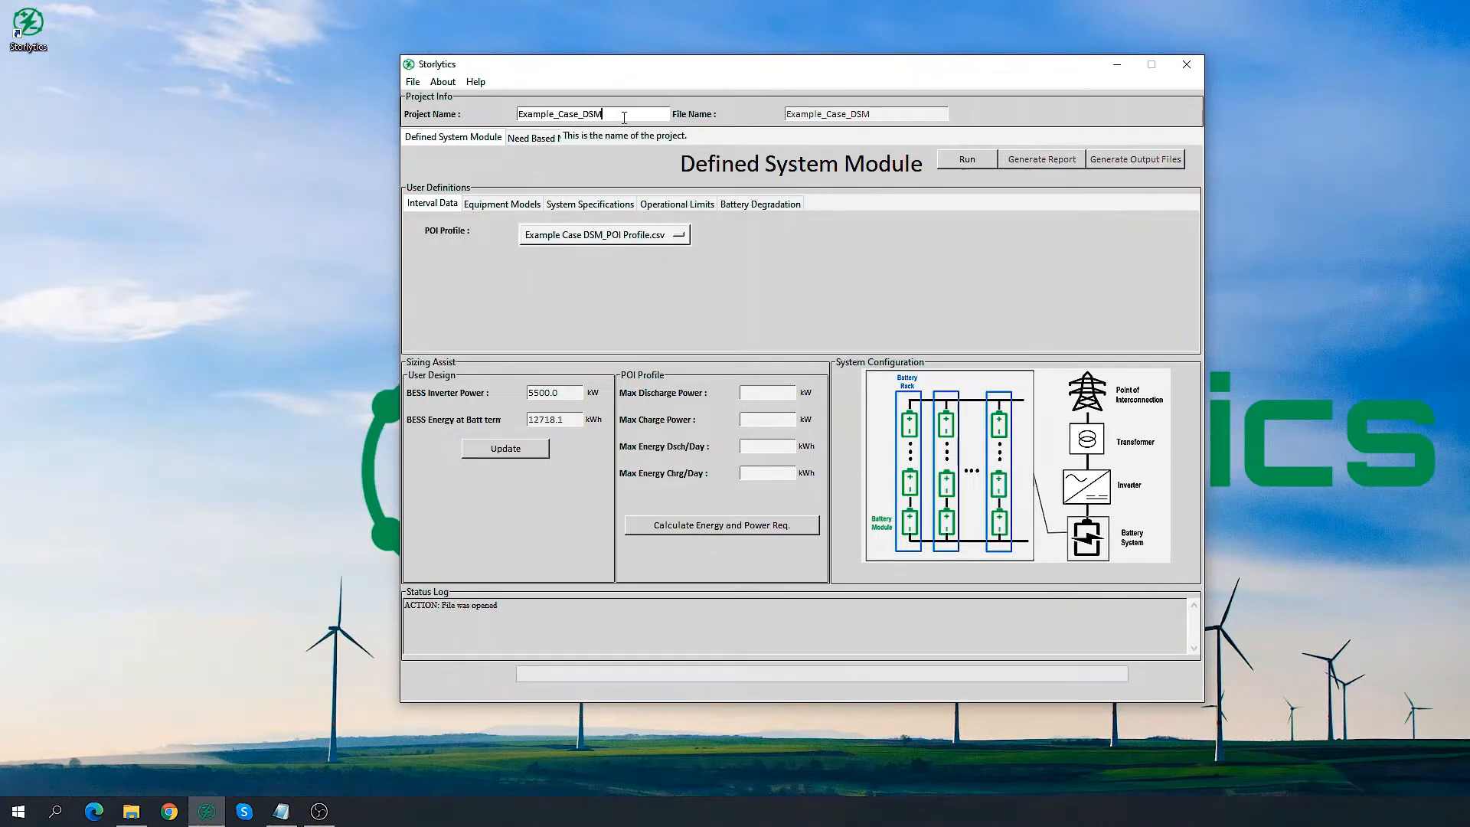
text(_test)
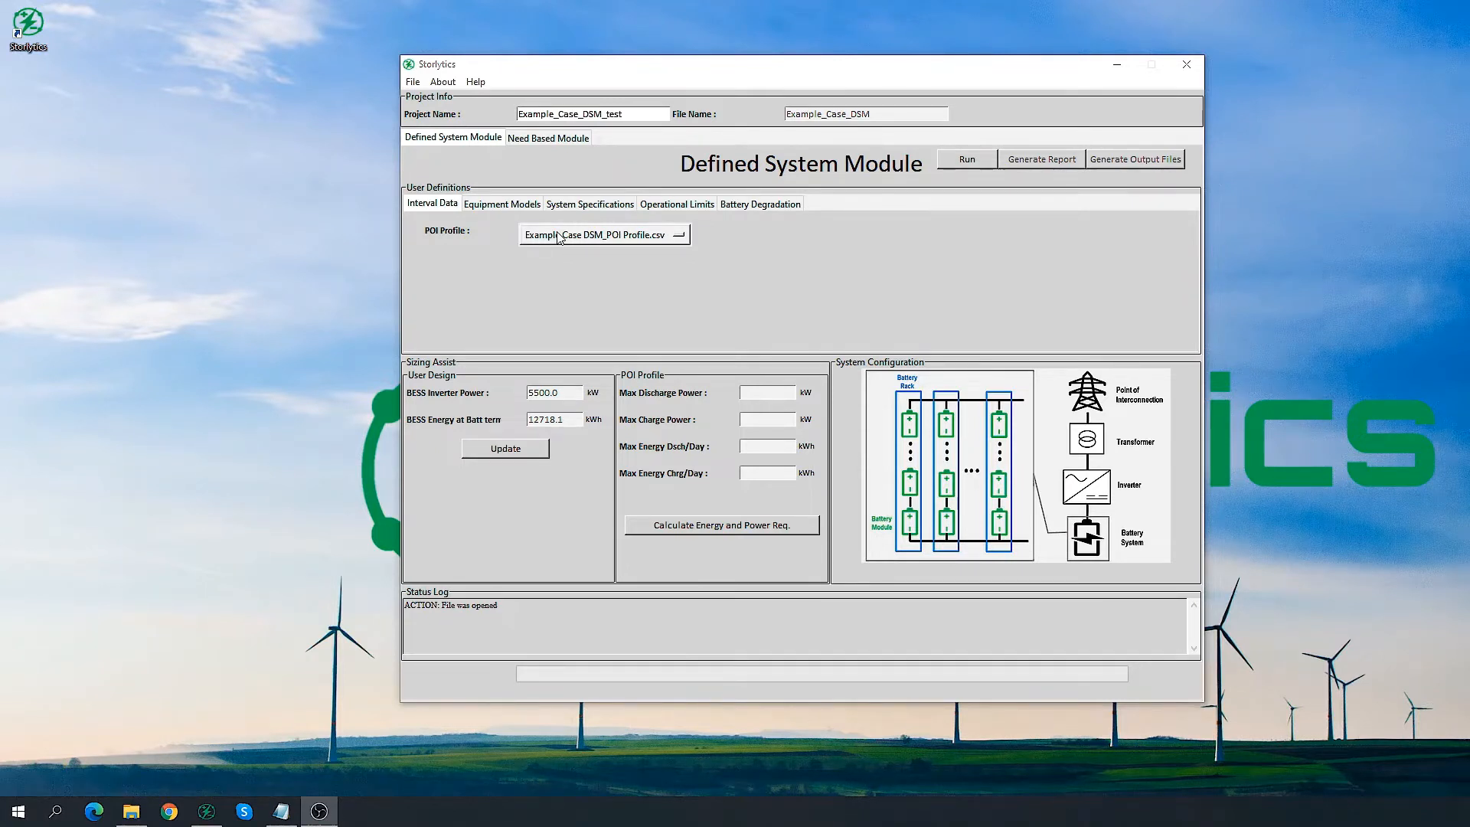
Review the selectable POI profile files and the available battery model files.
click(560, 239)
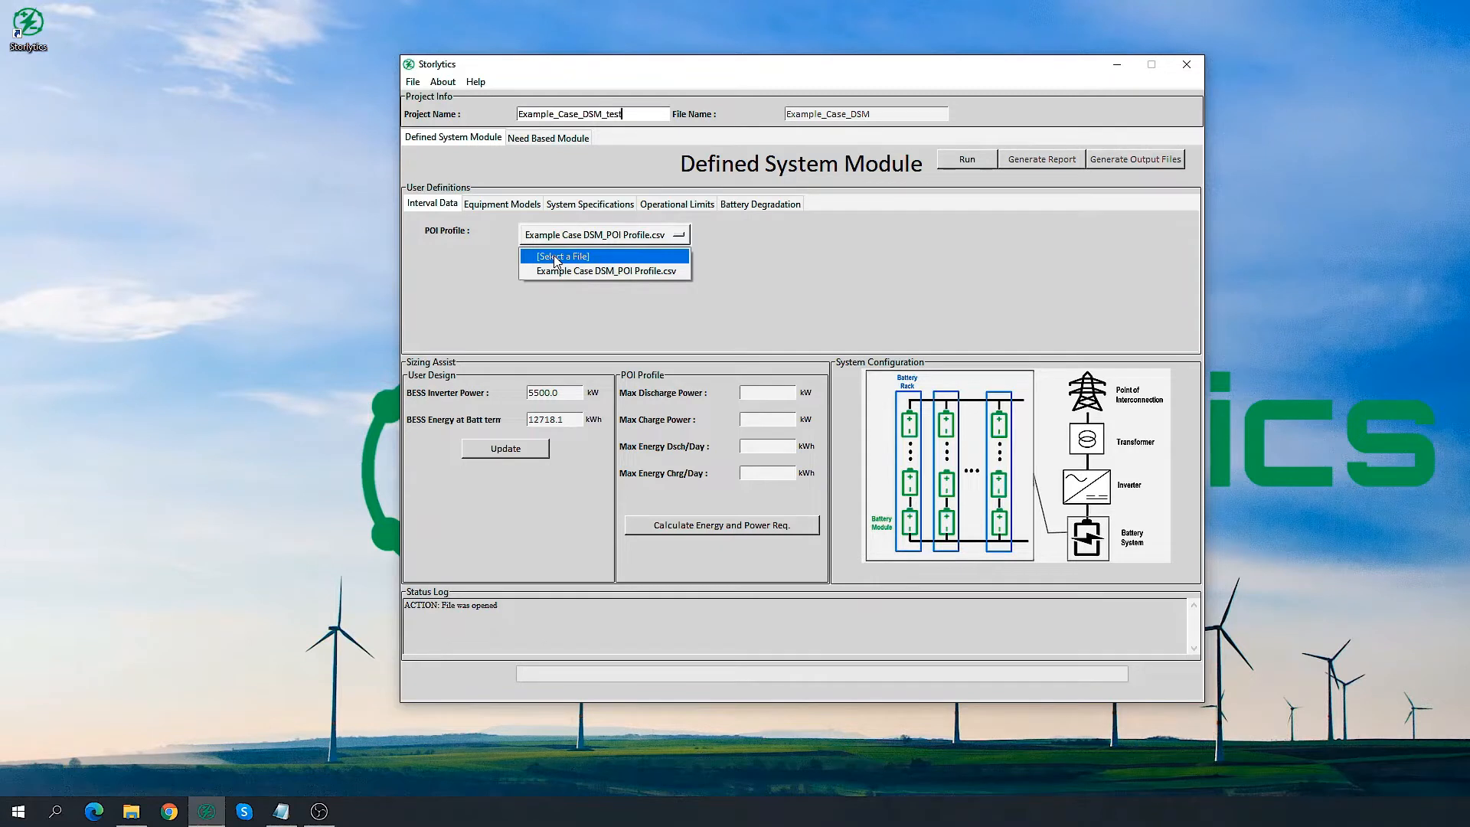
click(497, 205)
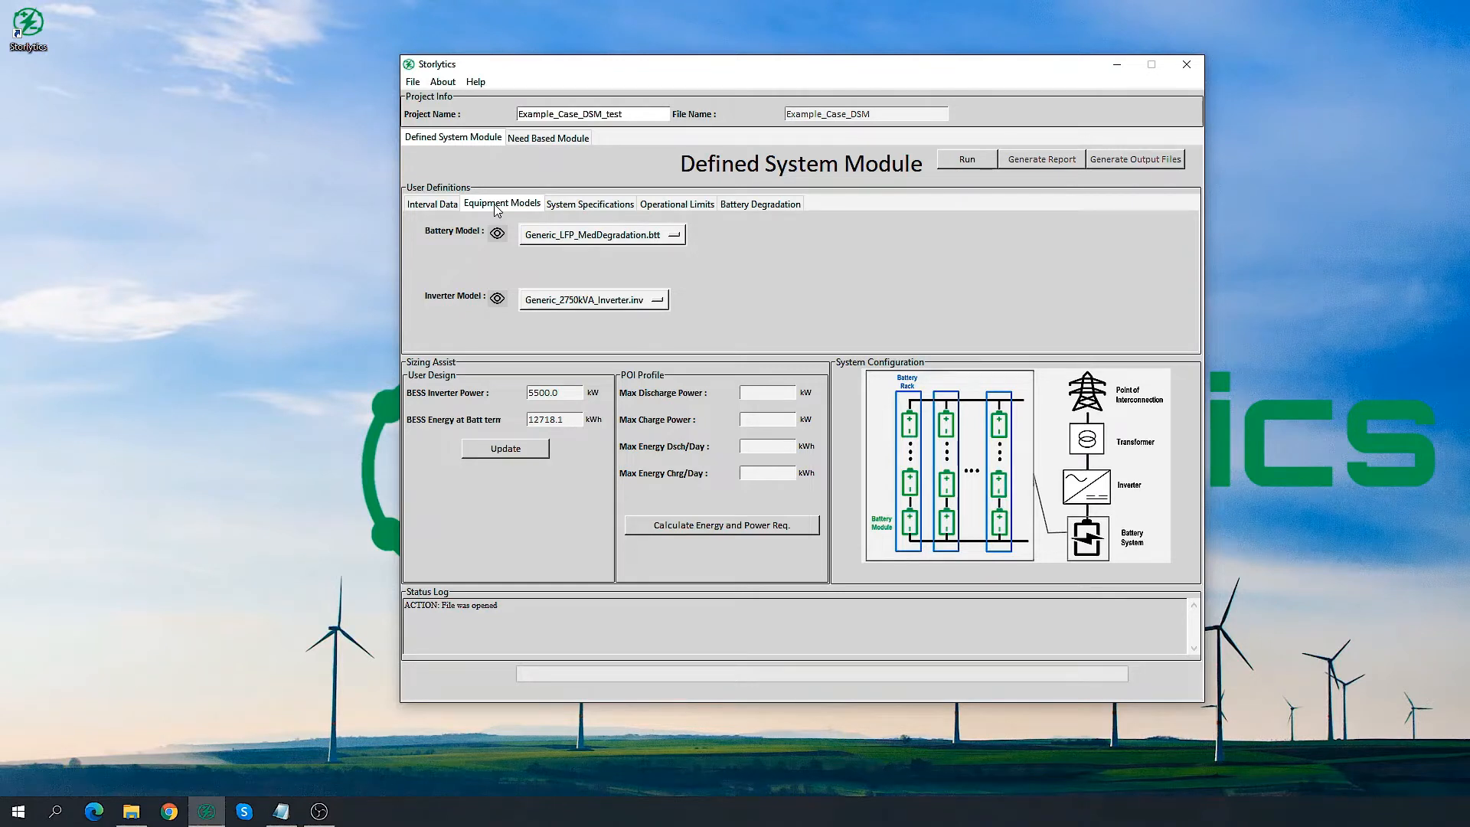
click(551, 239)
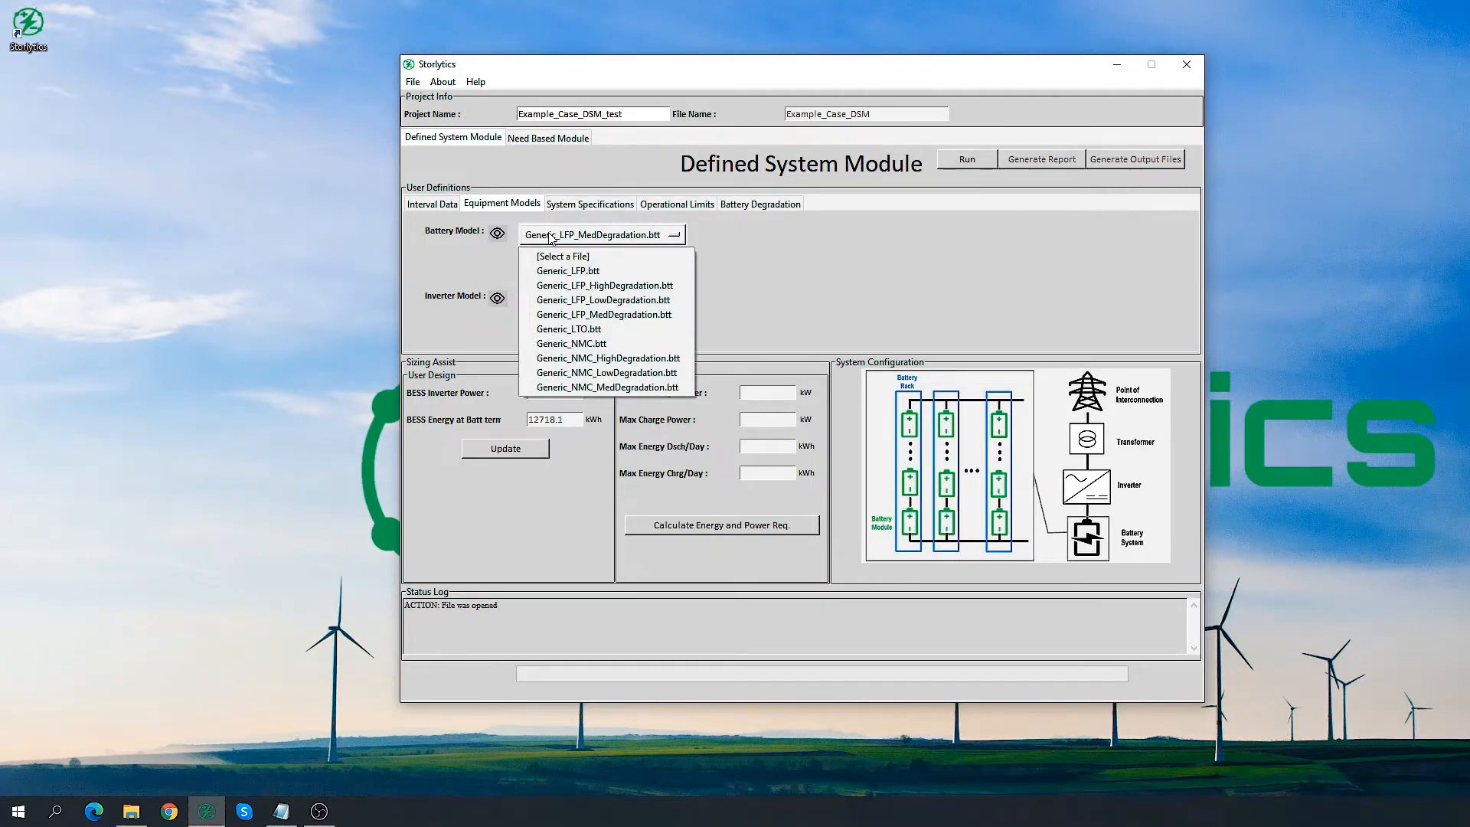
click(490, 260)
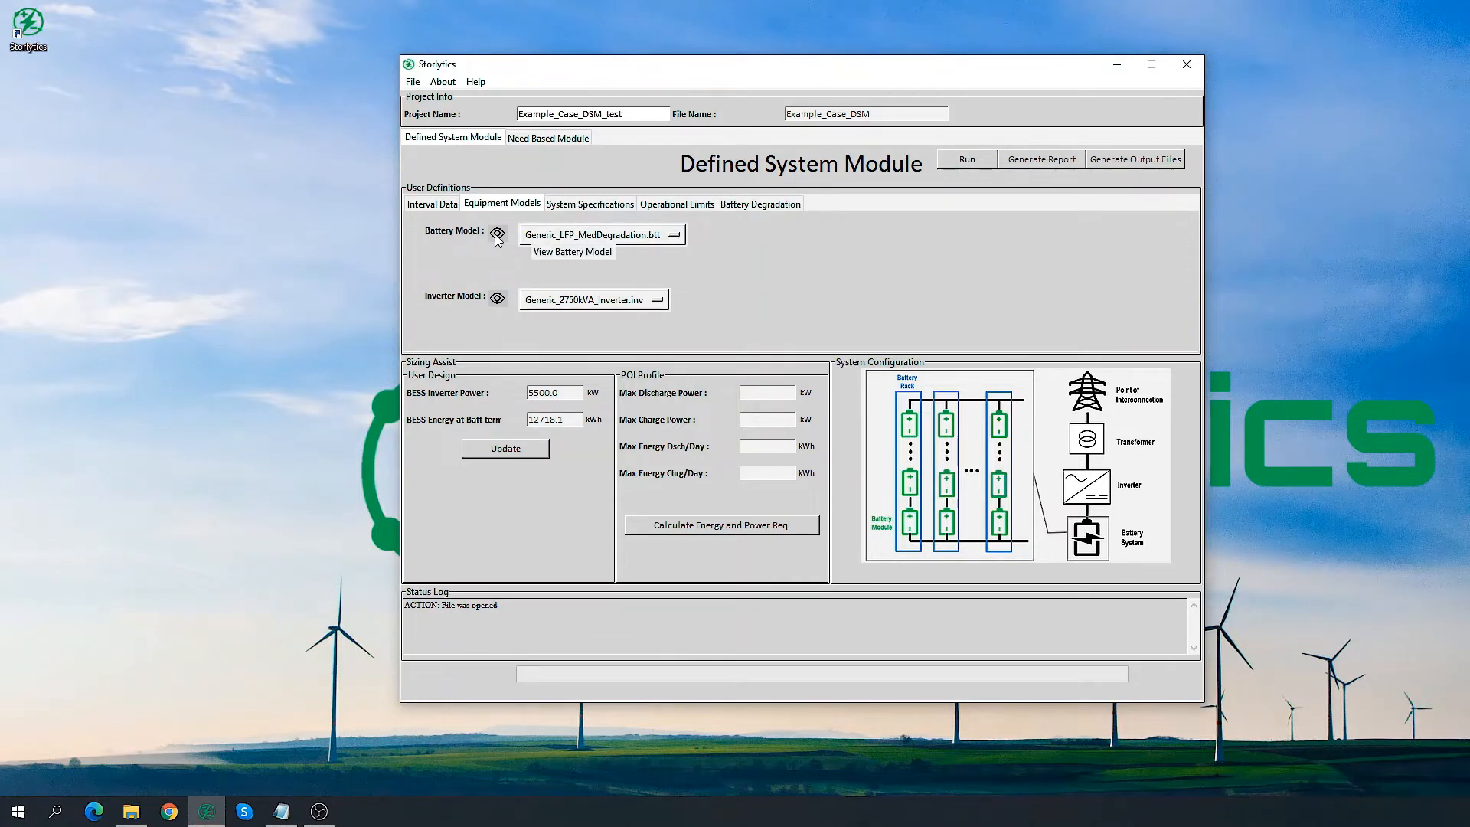
Inspect the selected battery model's general, cell, module and degradation data.
click(497, 235)
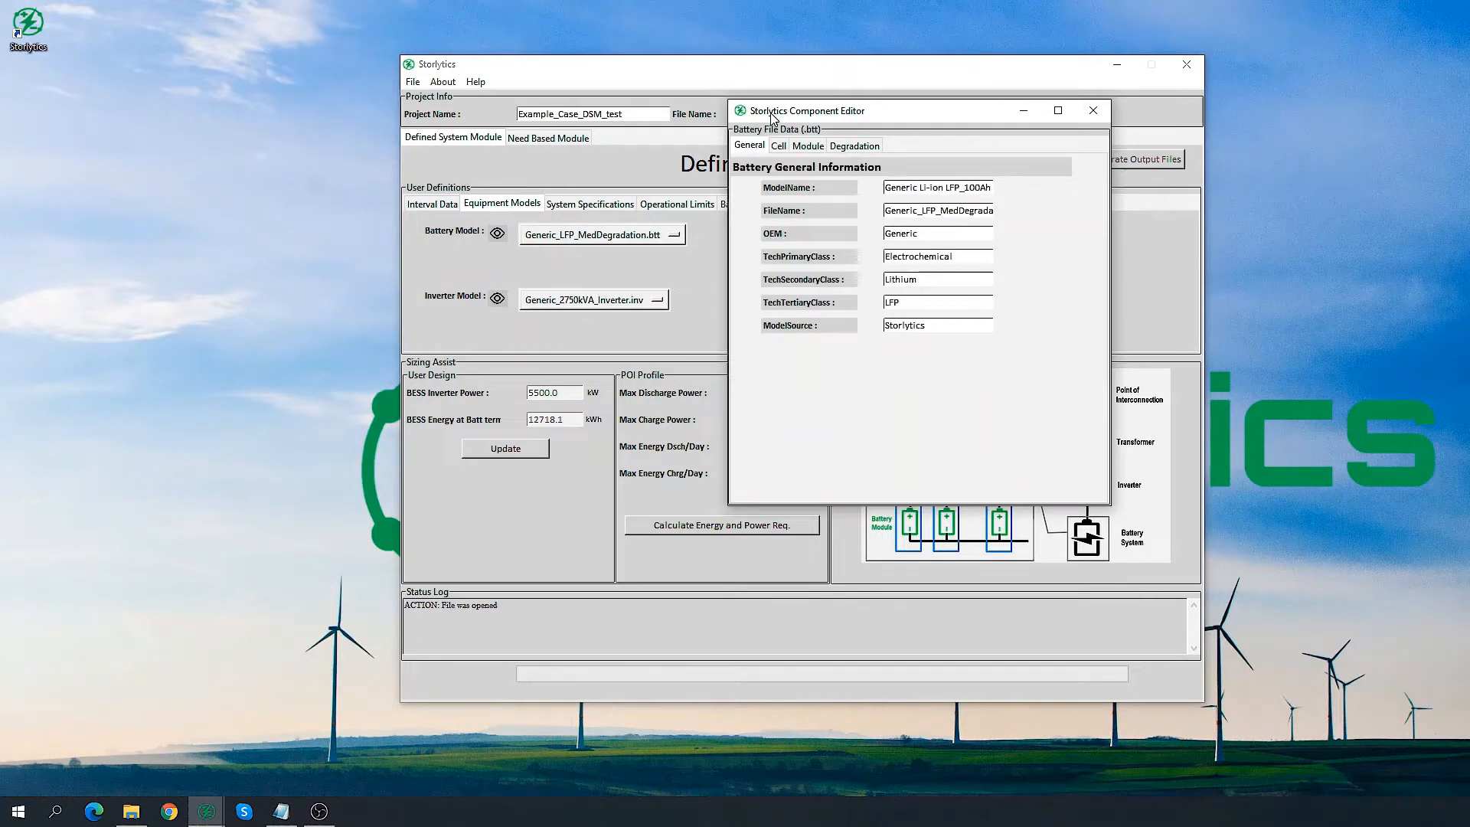
drag(773, 117, 785, 144)
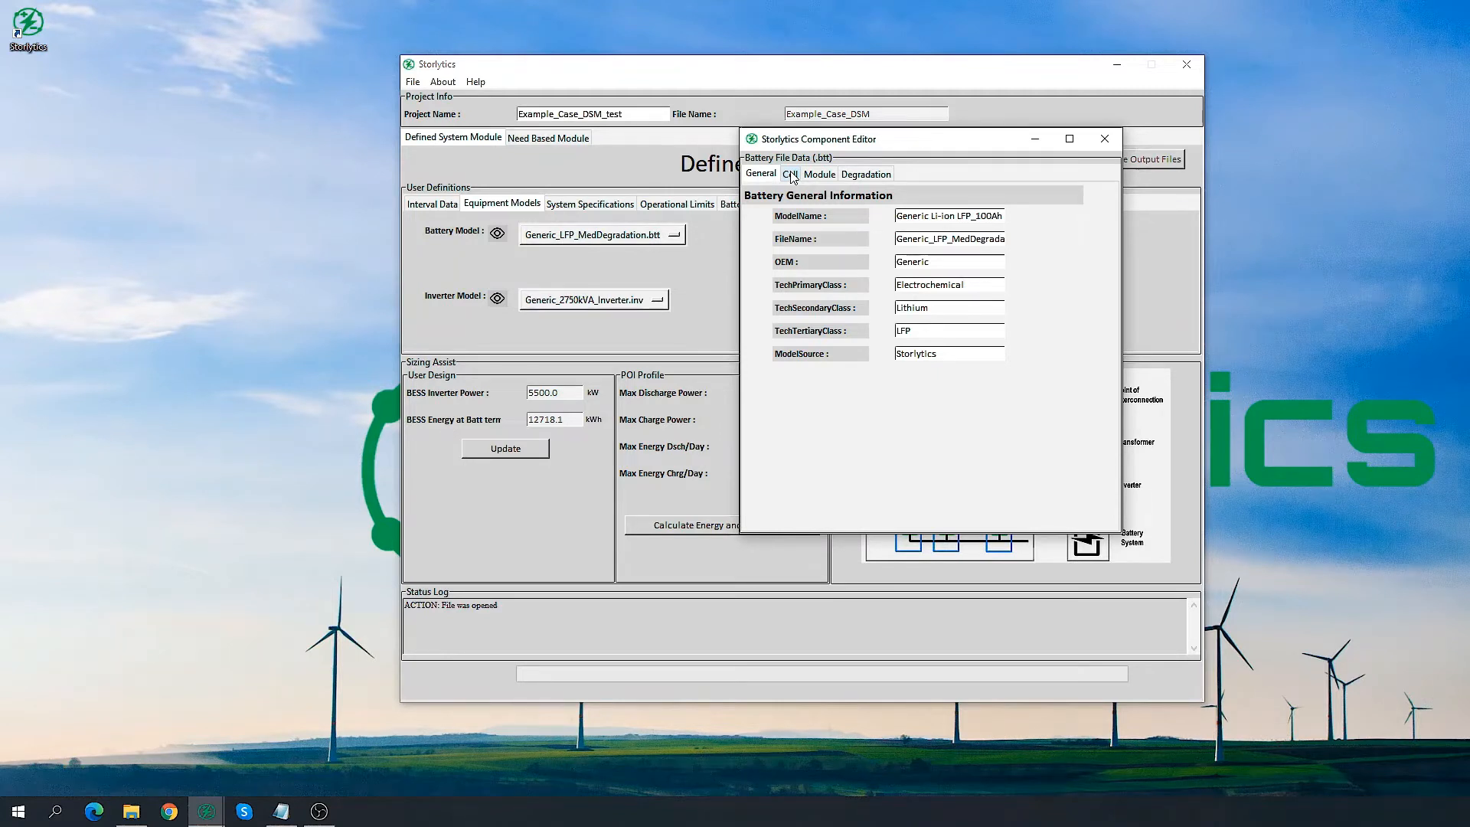
click(791, 174)
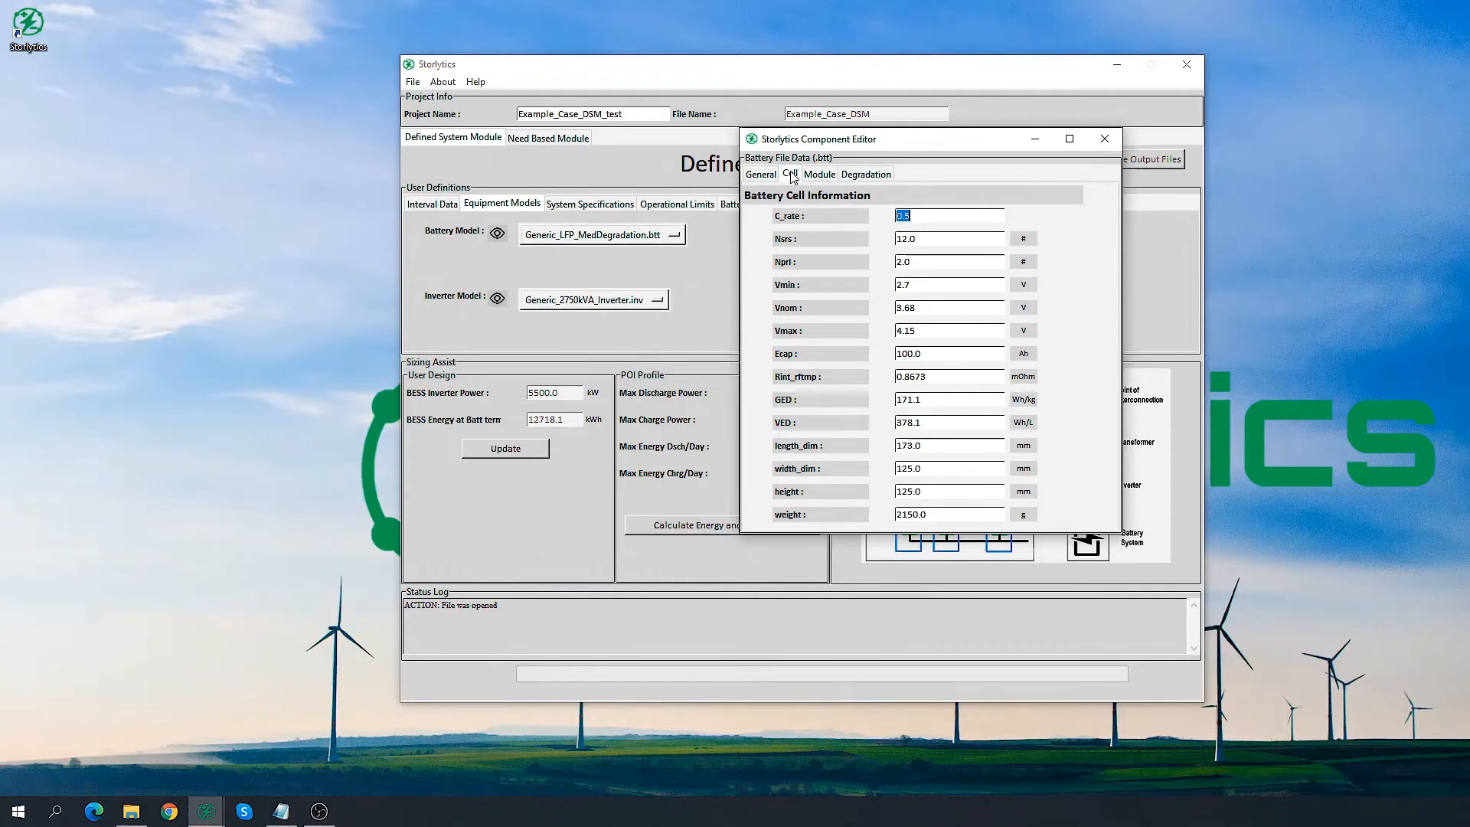
click(819, 175)
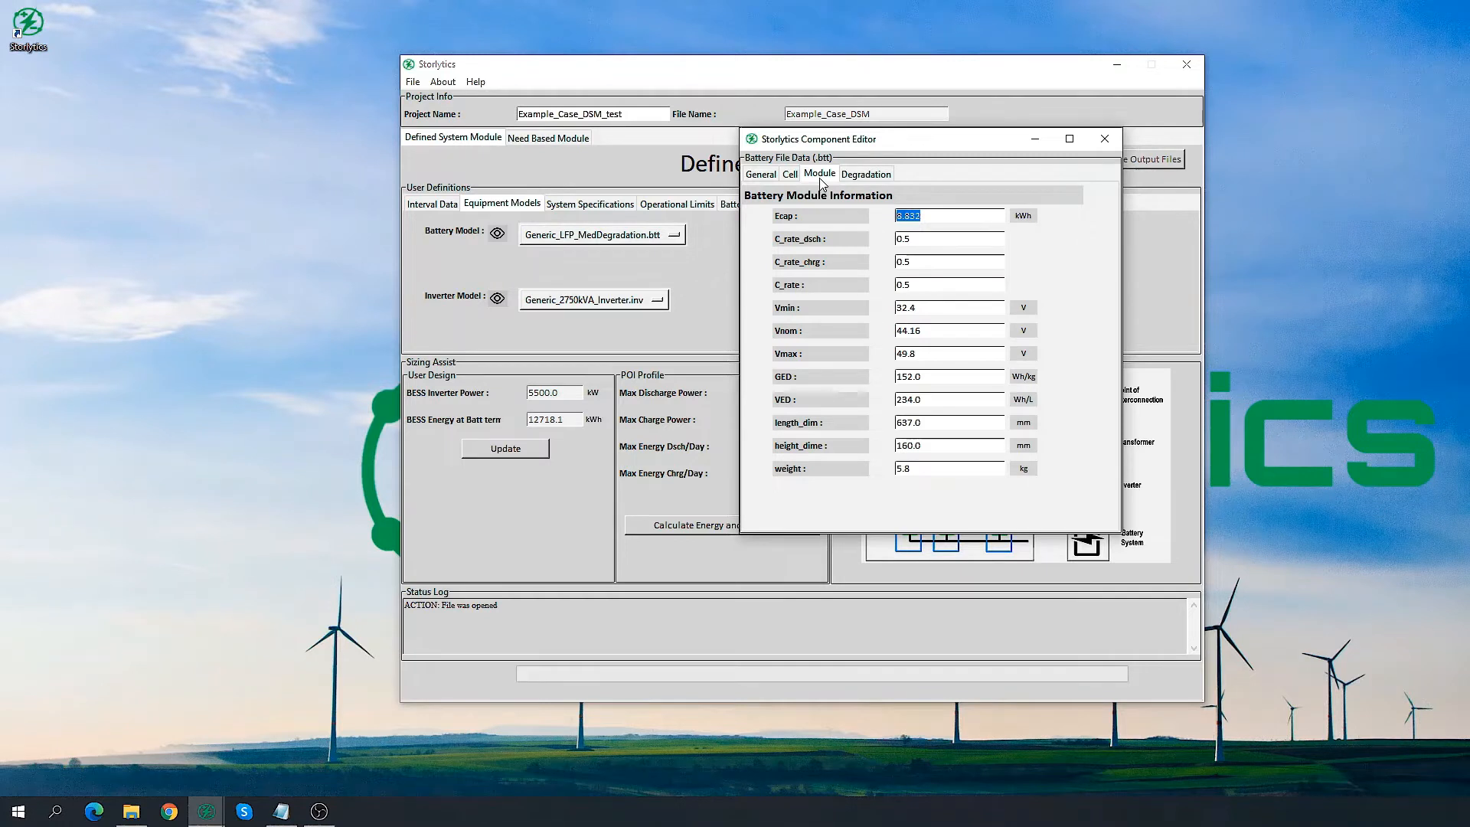
click(877, 175)
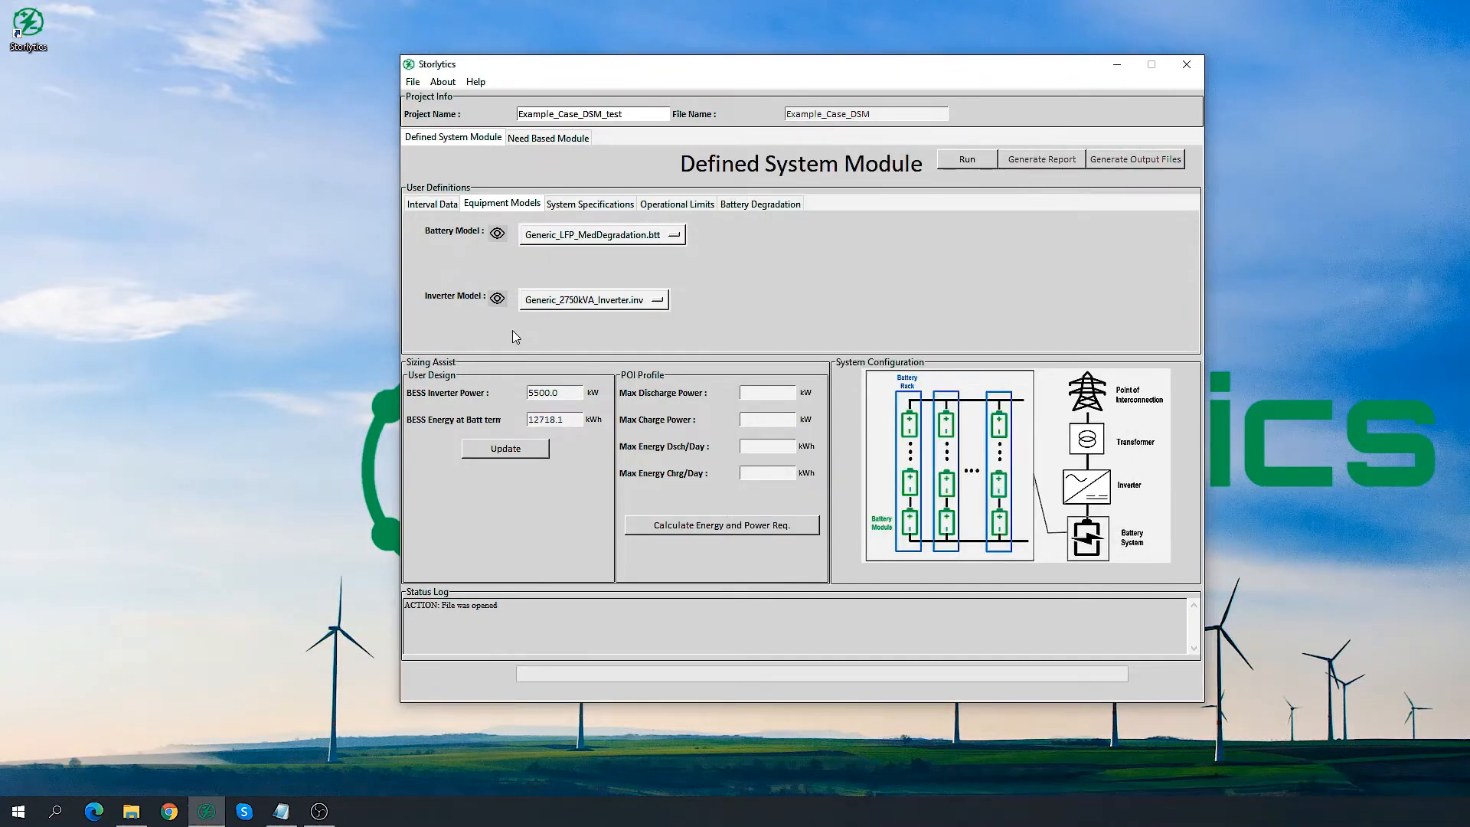
Review the available inverter models and inspect the selected inverter's AC data and temperature derating table.
click(589, 308)
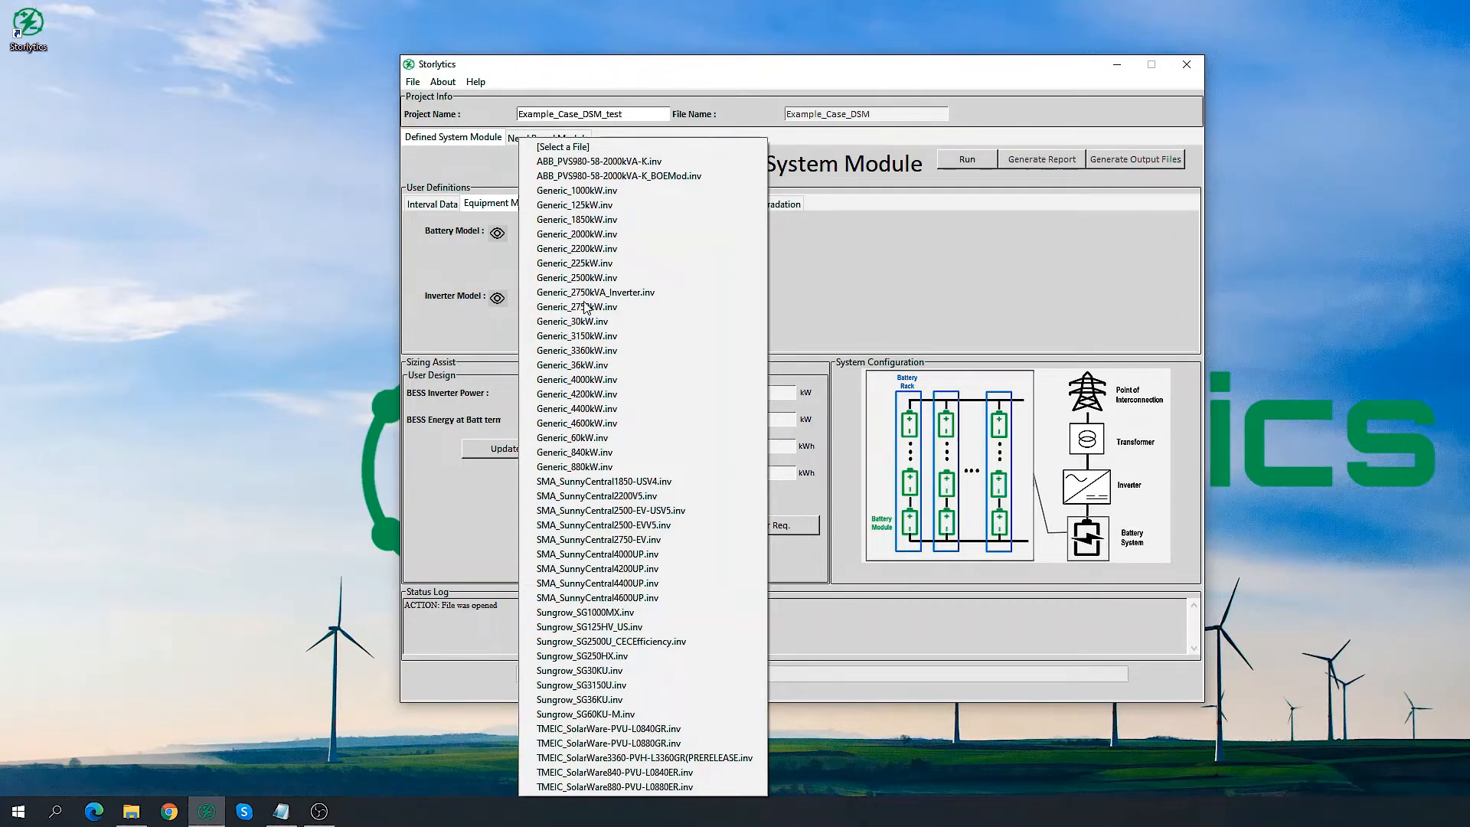
click(480, 321)
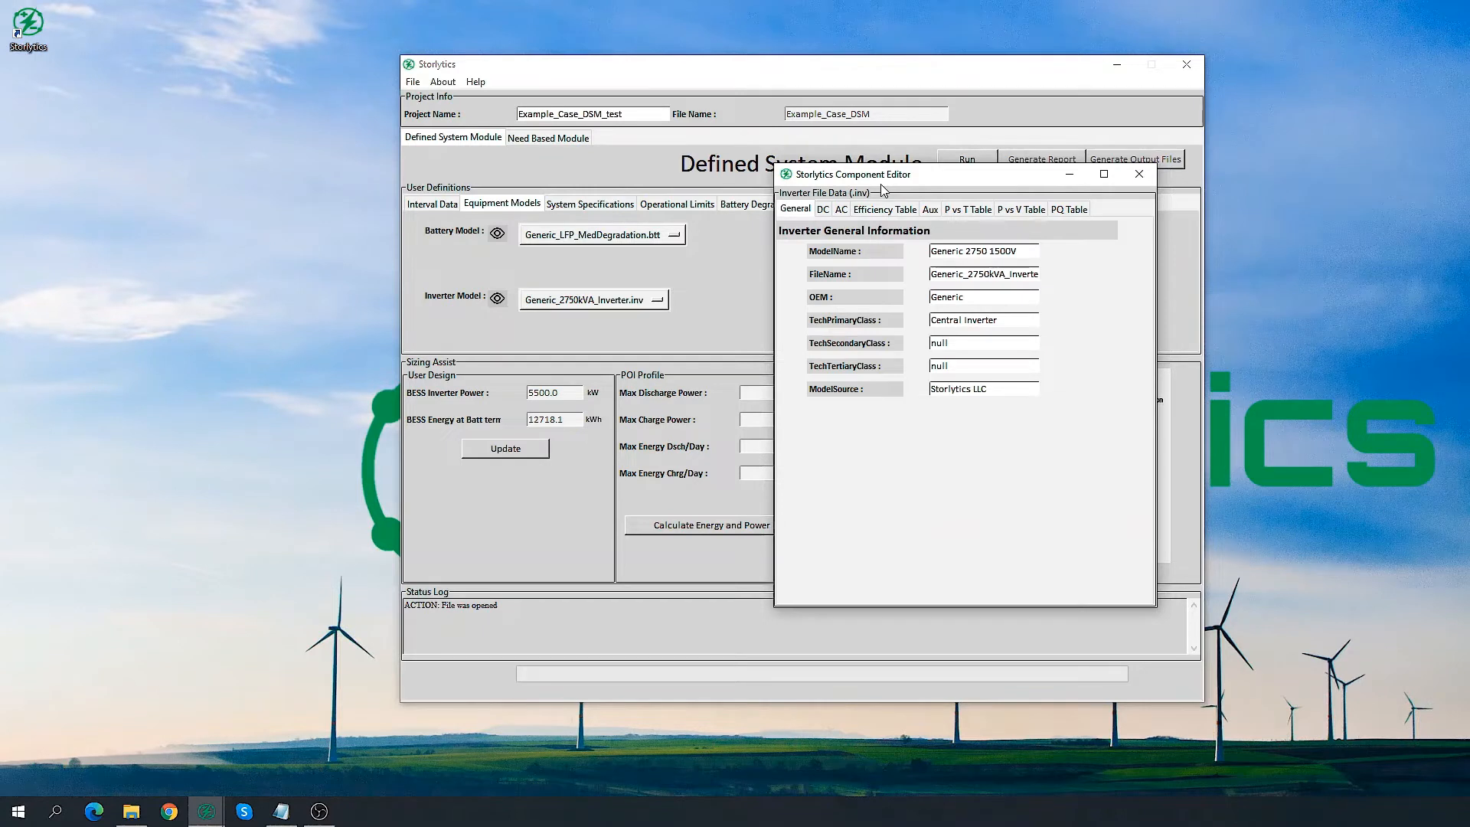
click(840, 211)
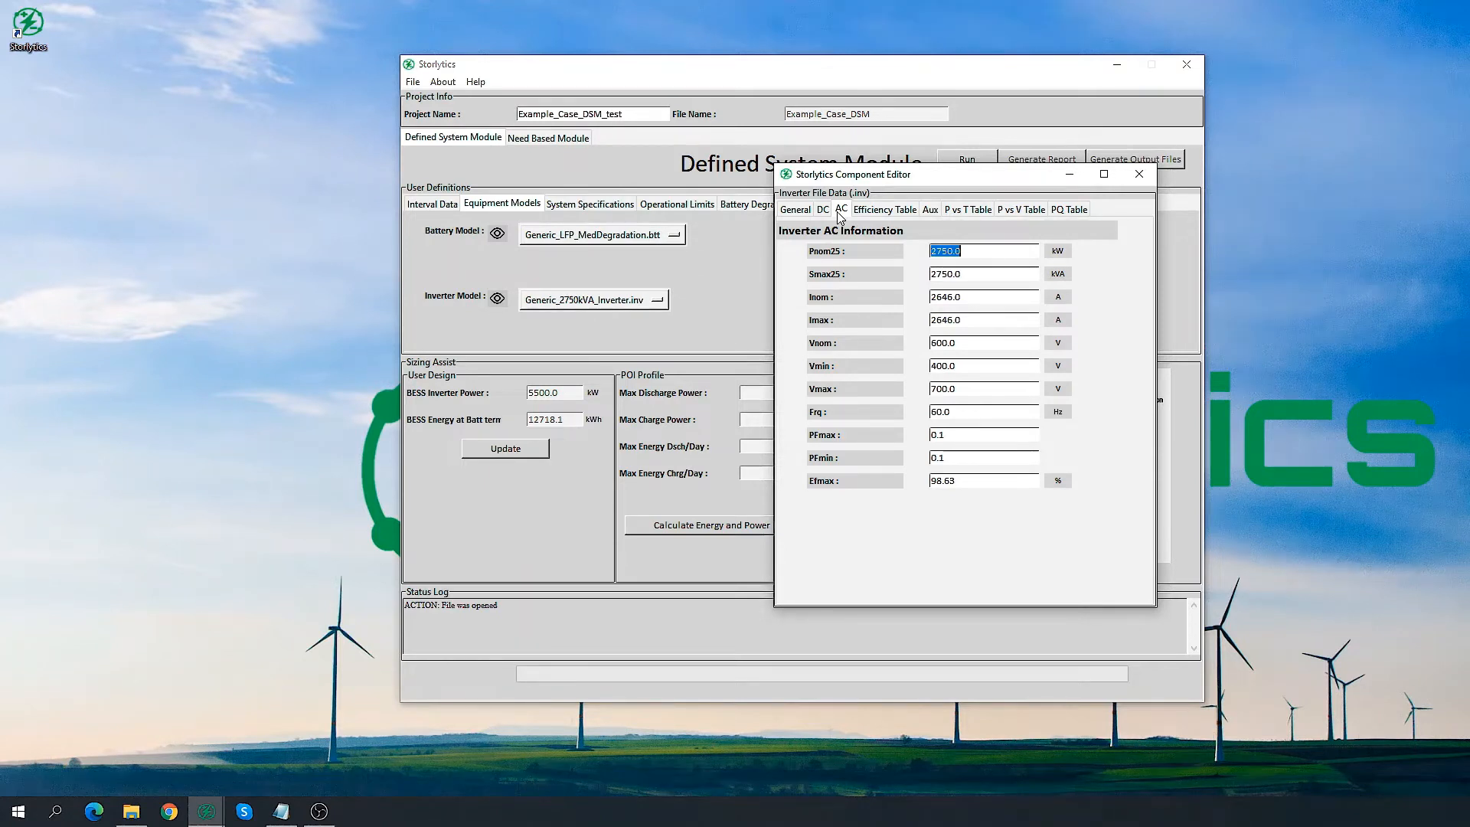
click(966, 211)
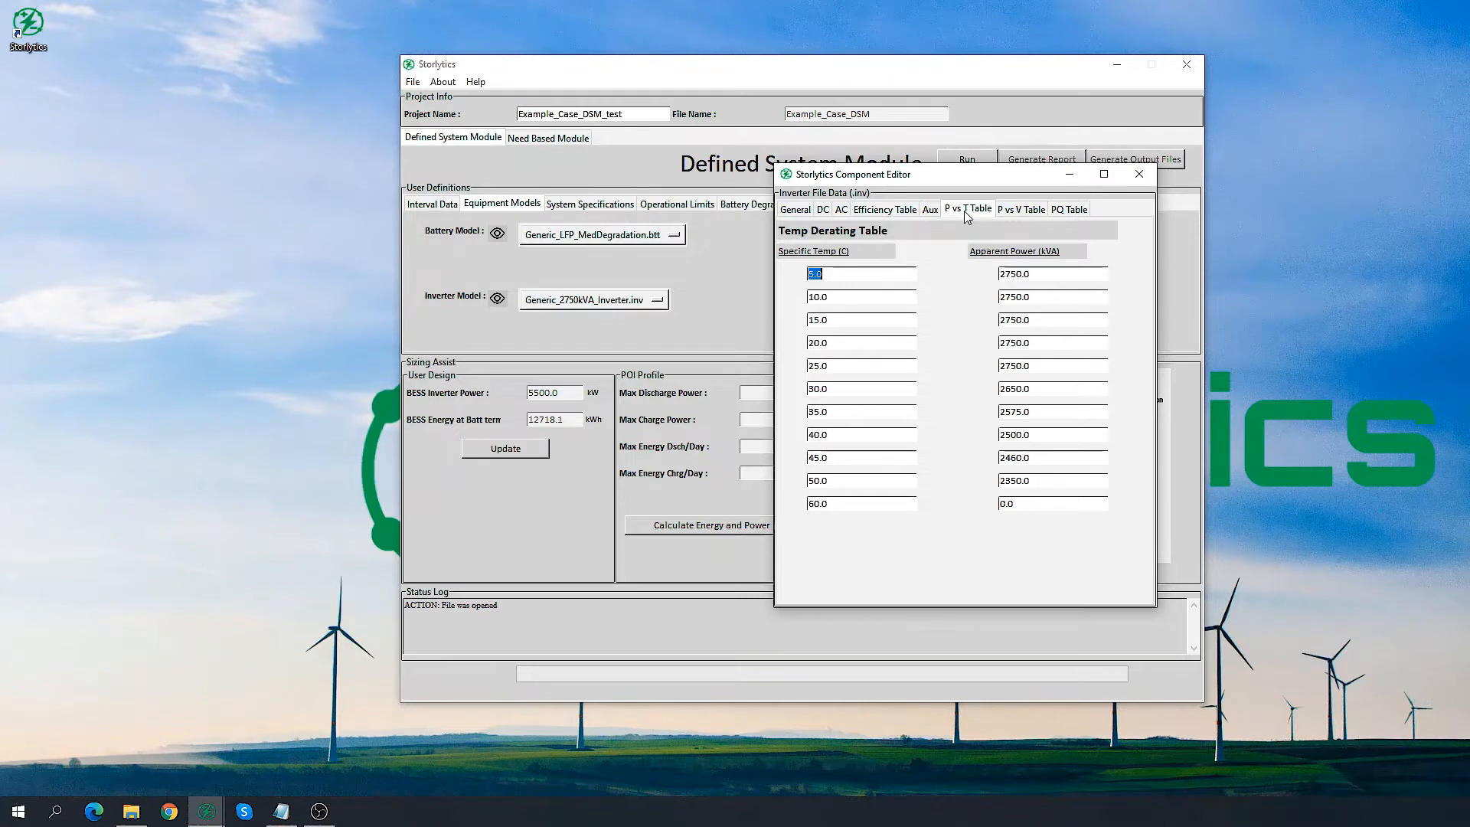
click(1140, 174)
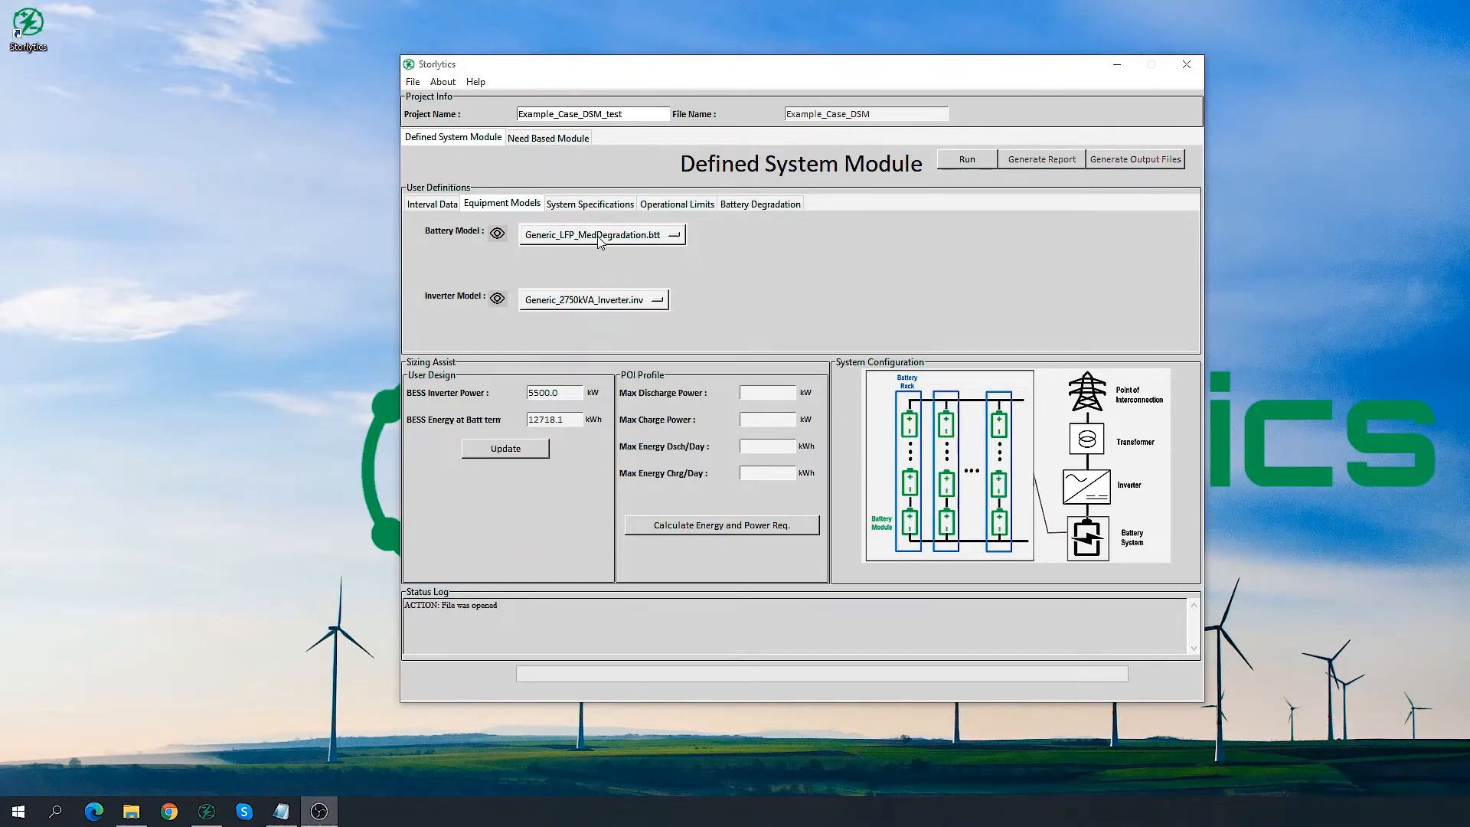
Review the system specifications and operational limits, and switch the Battery Degradation option off.
click(591, 204)
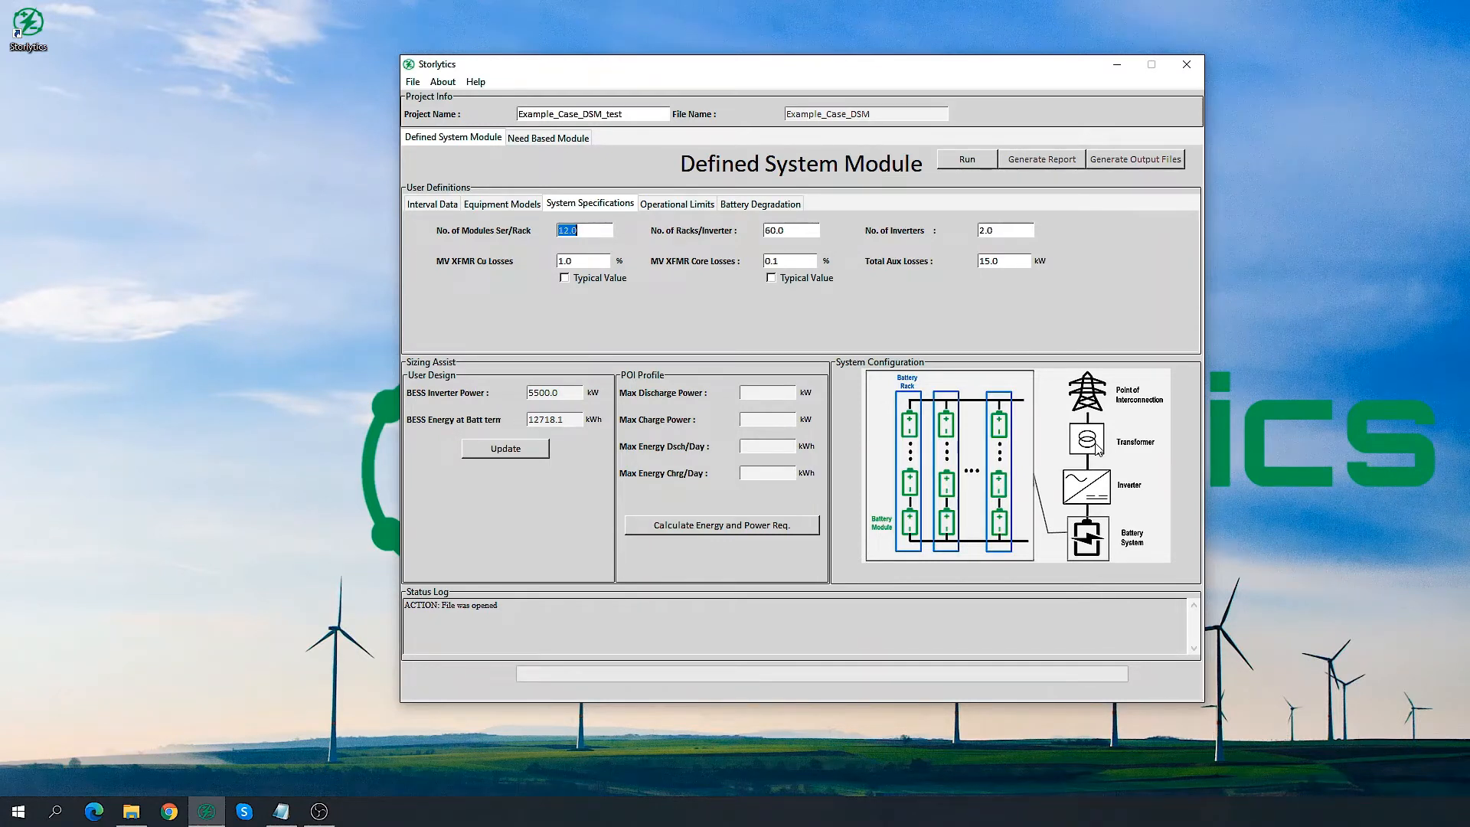
click(650, 205)
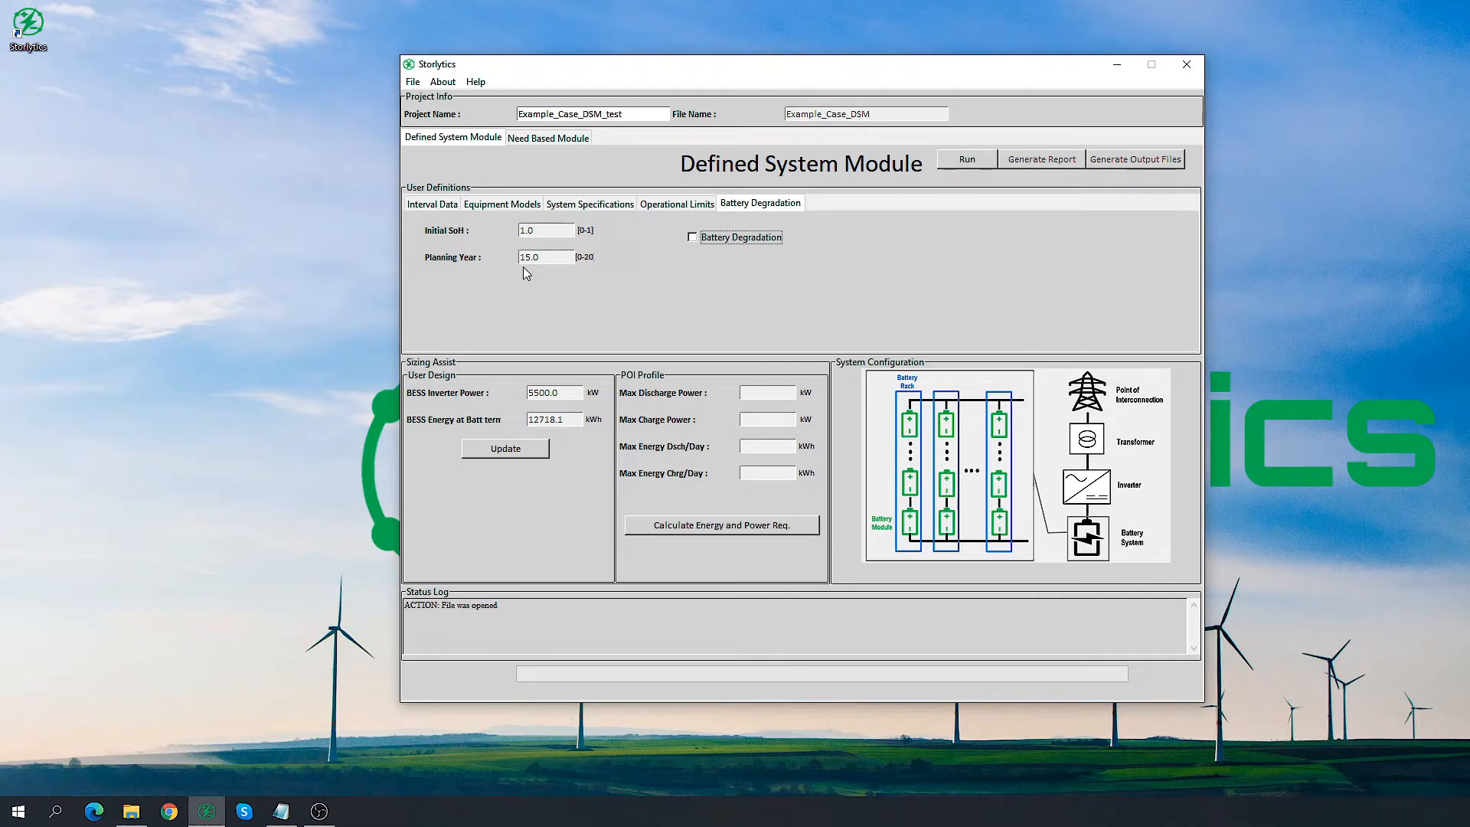
click(693, 239)
click(693, 237)
key(alt+Tab)
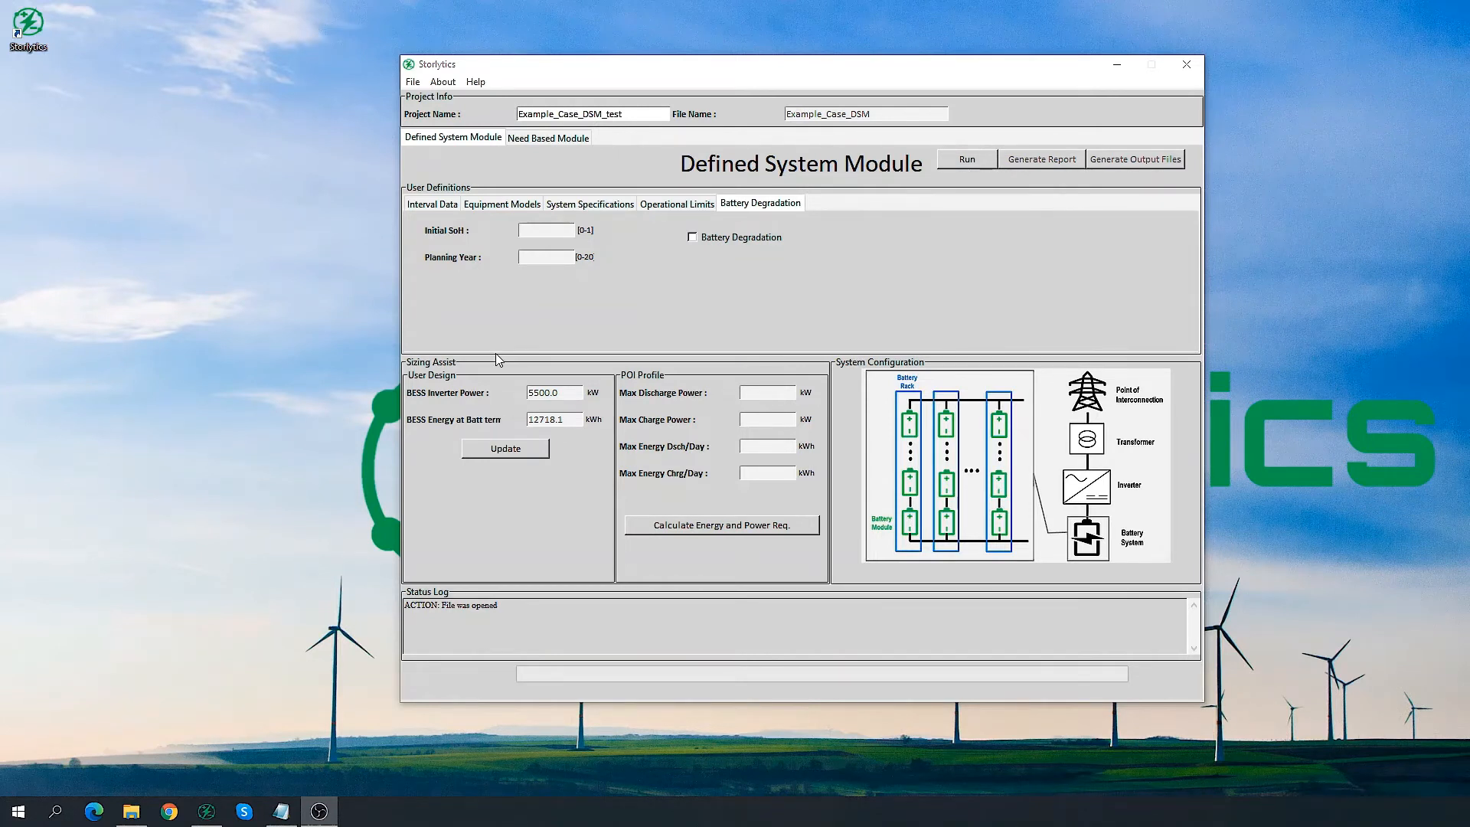
Recheck the equipment models and system specifications, and calculate the POI profile's energy and power requirements.
click(442, 207)
click(485, 207)
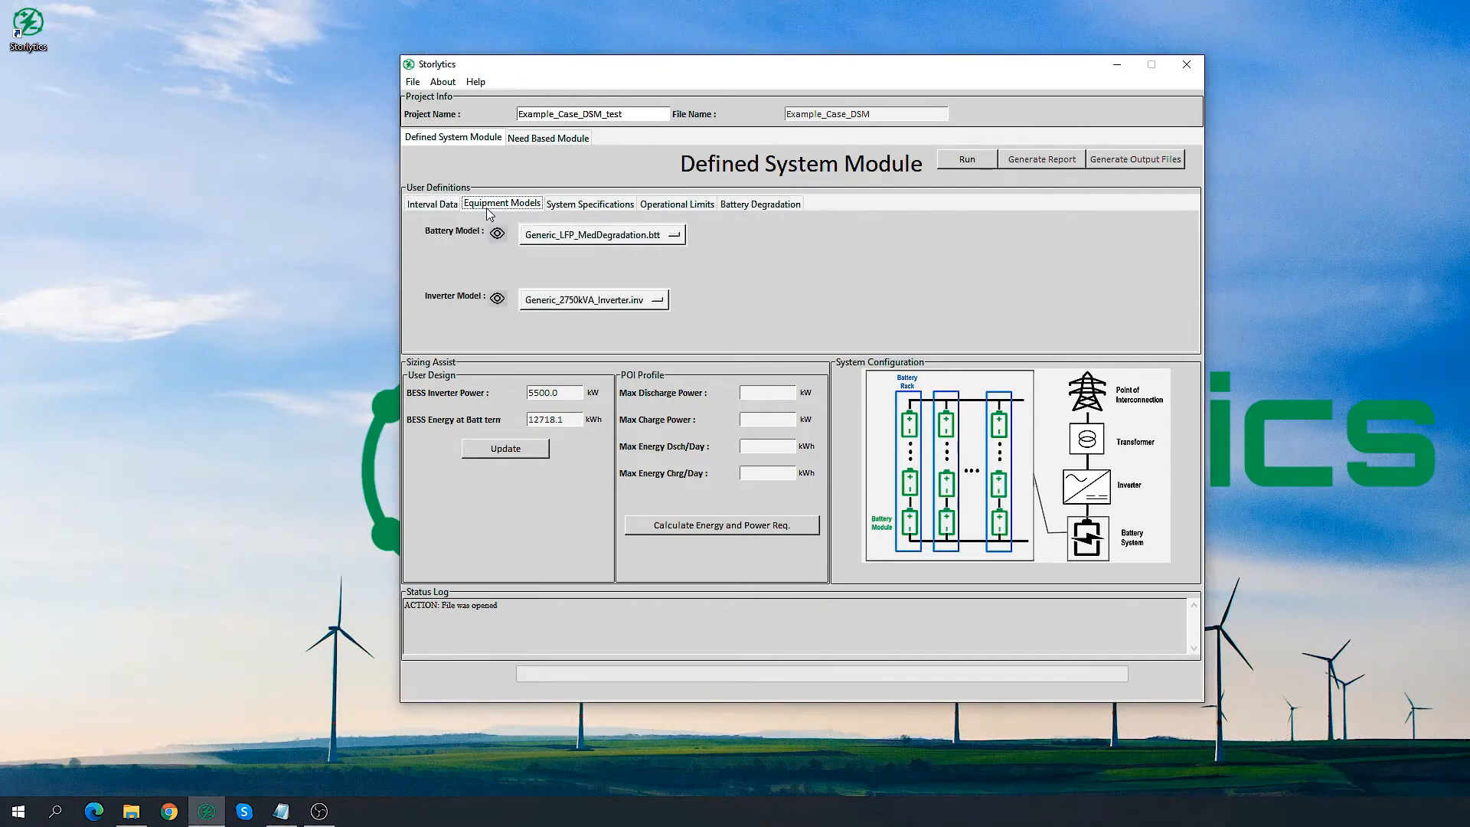
click(559, 210)
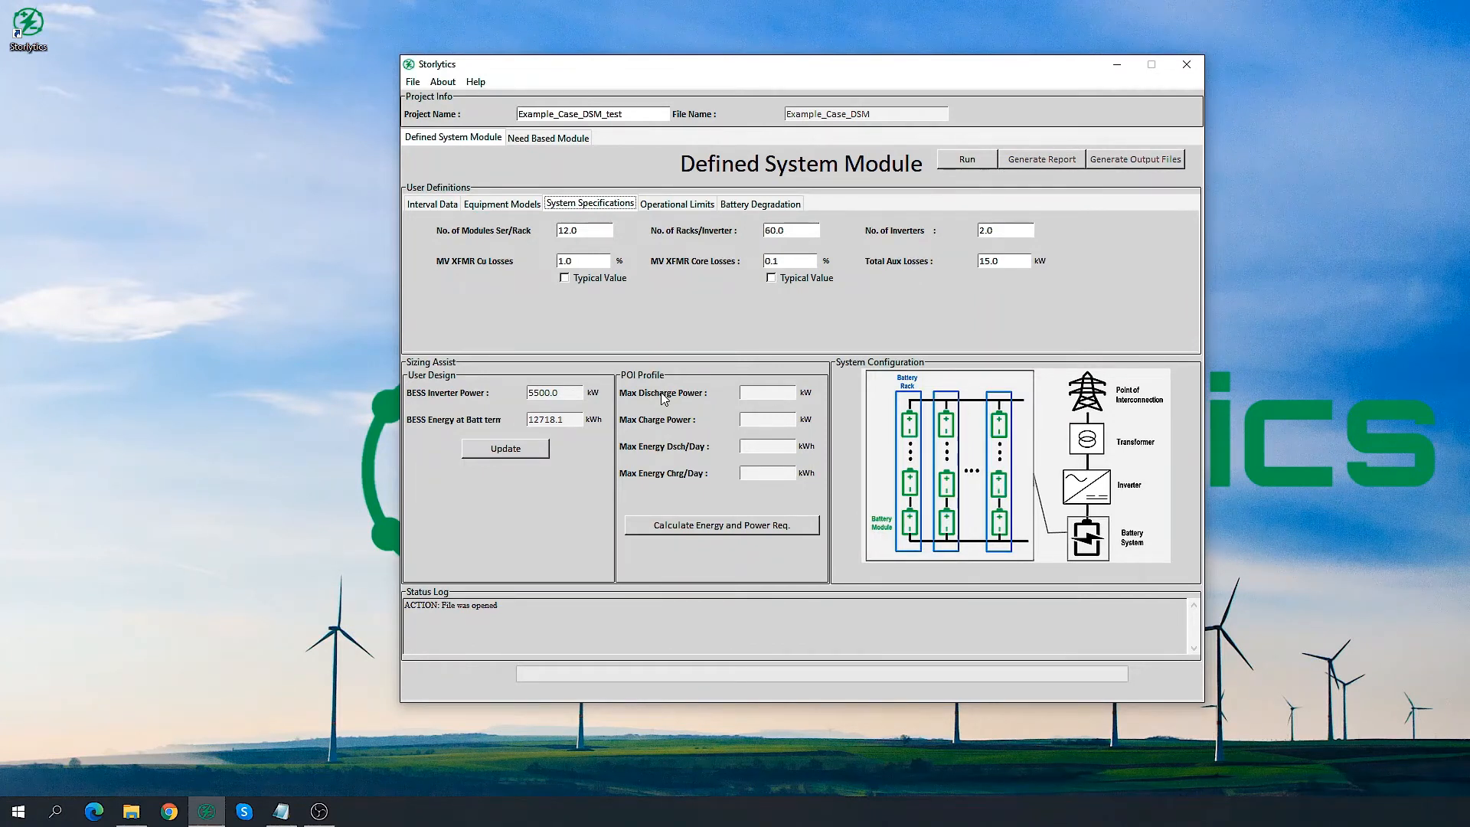
click(706, 527)
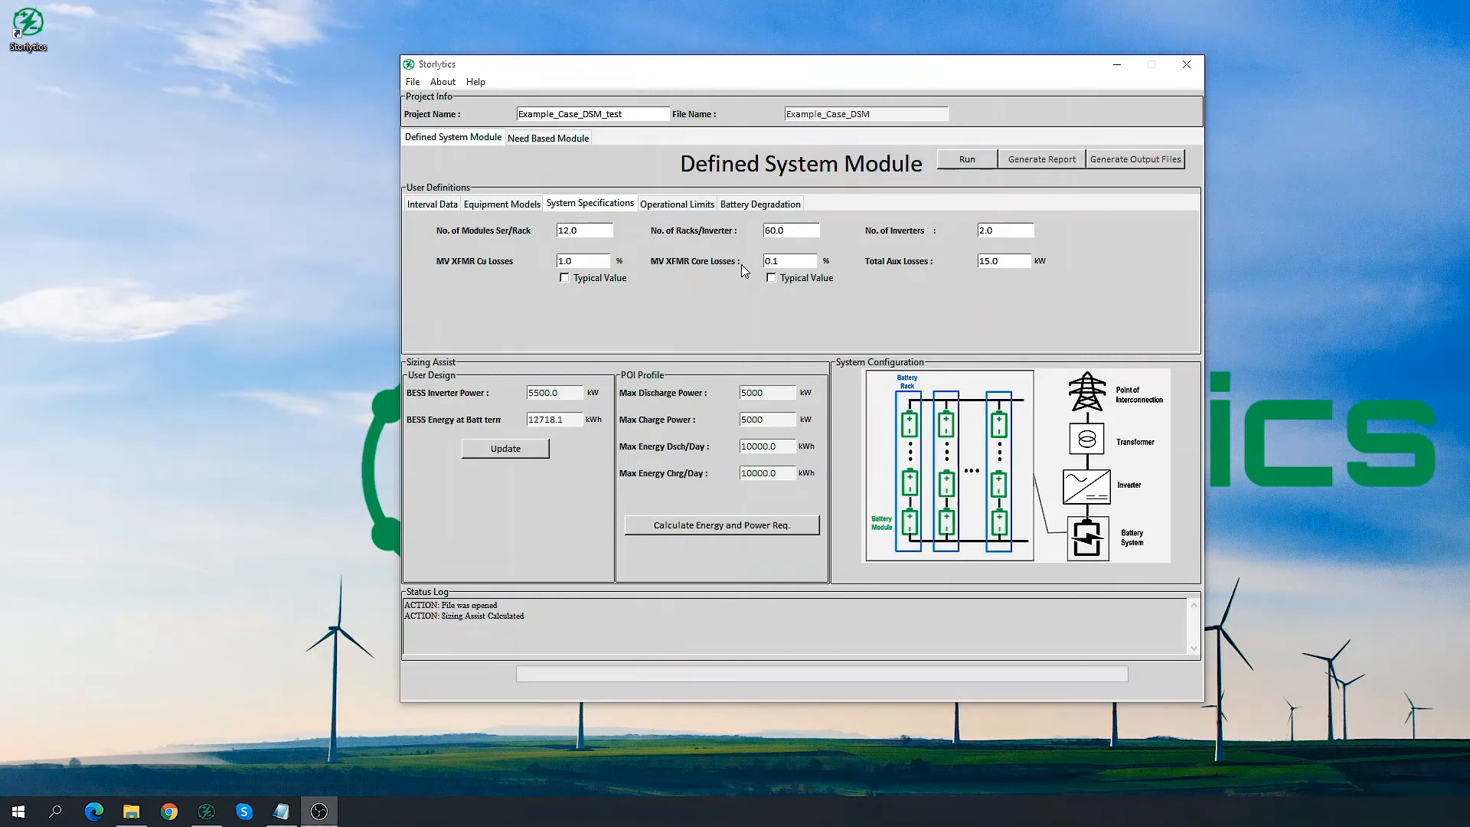
Run the Defined System Module simulation and generate its report.
click(968, 162)
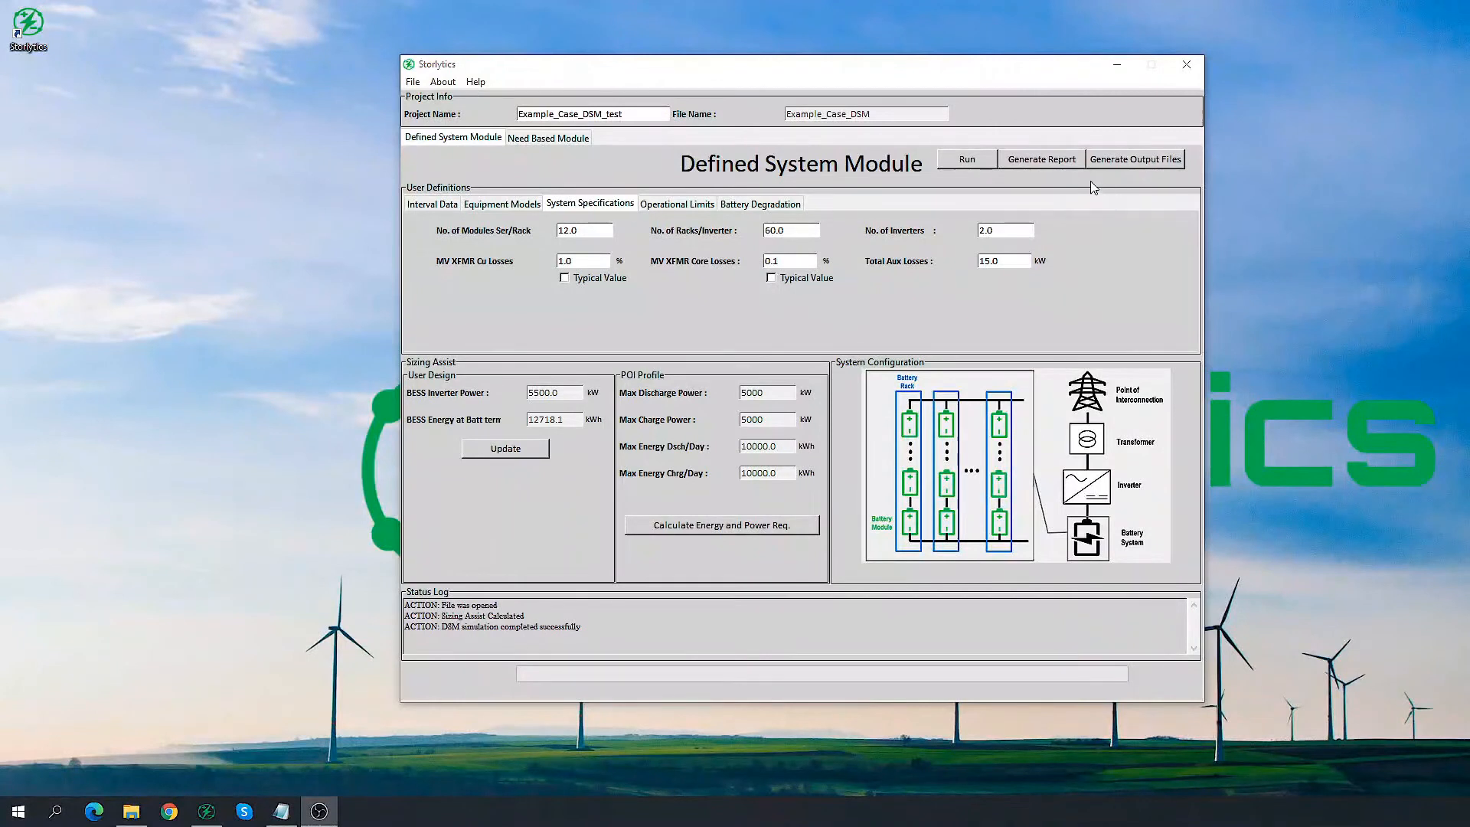
click(1046, 164)
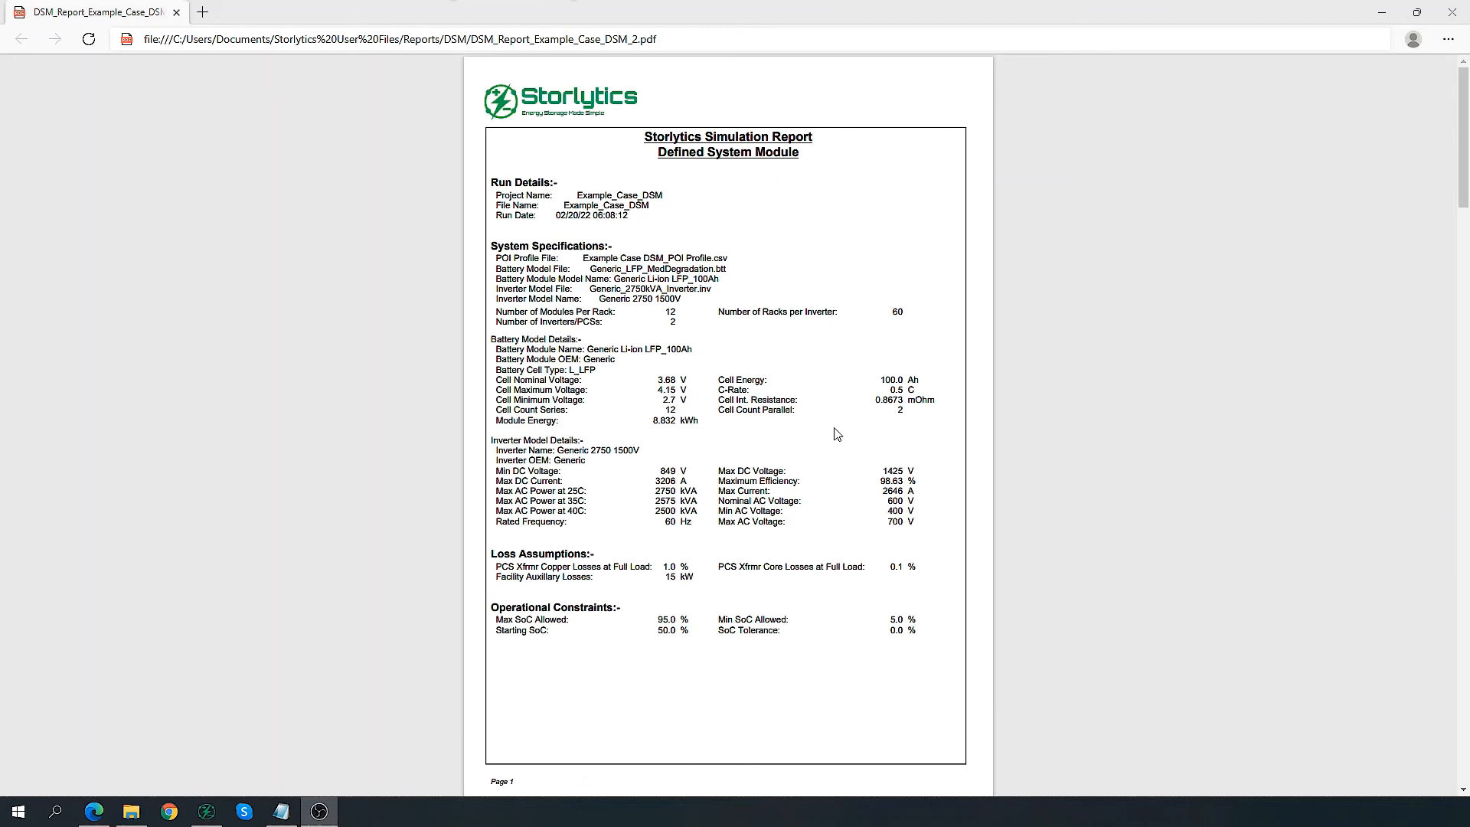
Review the report's system specifications, loss assumptions and operational constraints, and compare the required and achieved power and energy dispatch.
scroll(676, 544, down, 2)
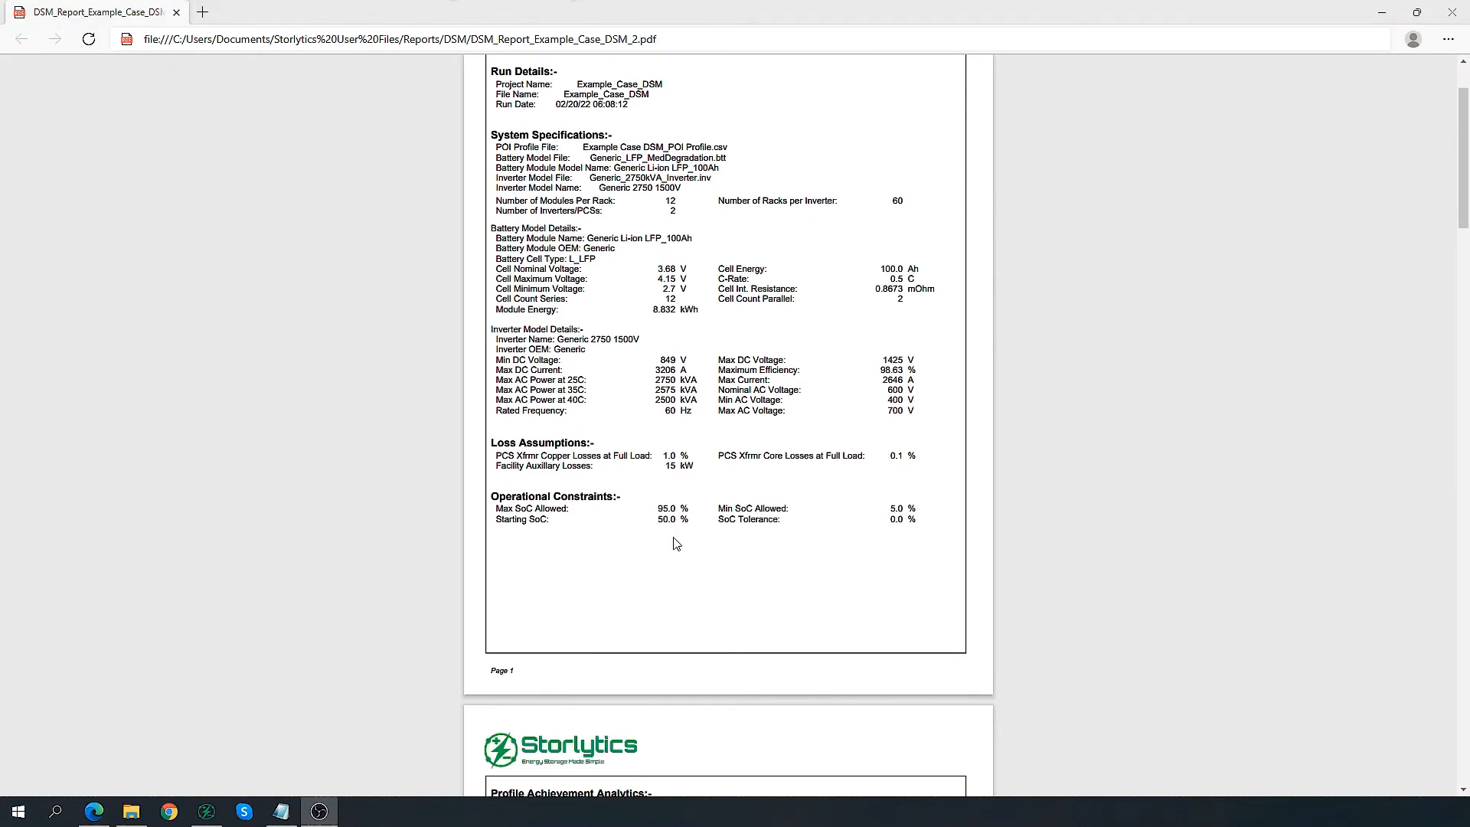
scroll(676, 543, down, 2)
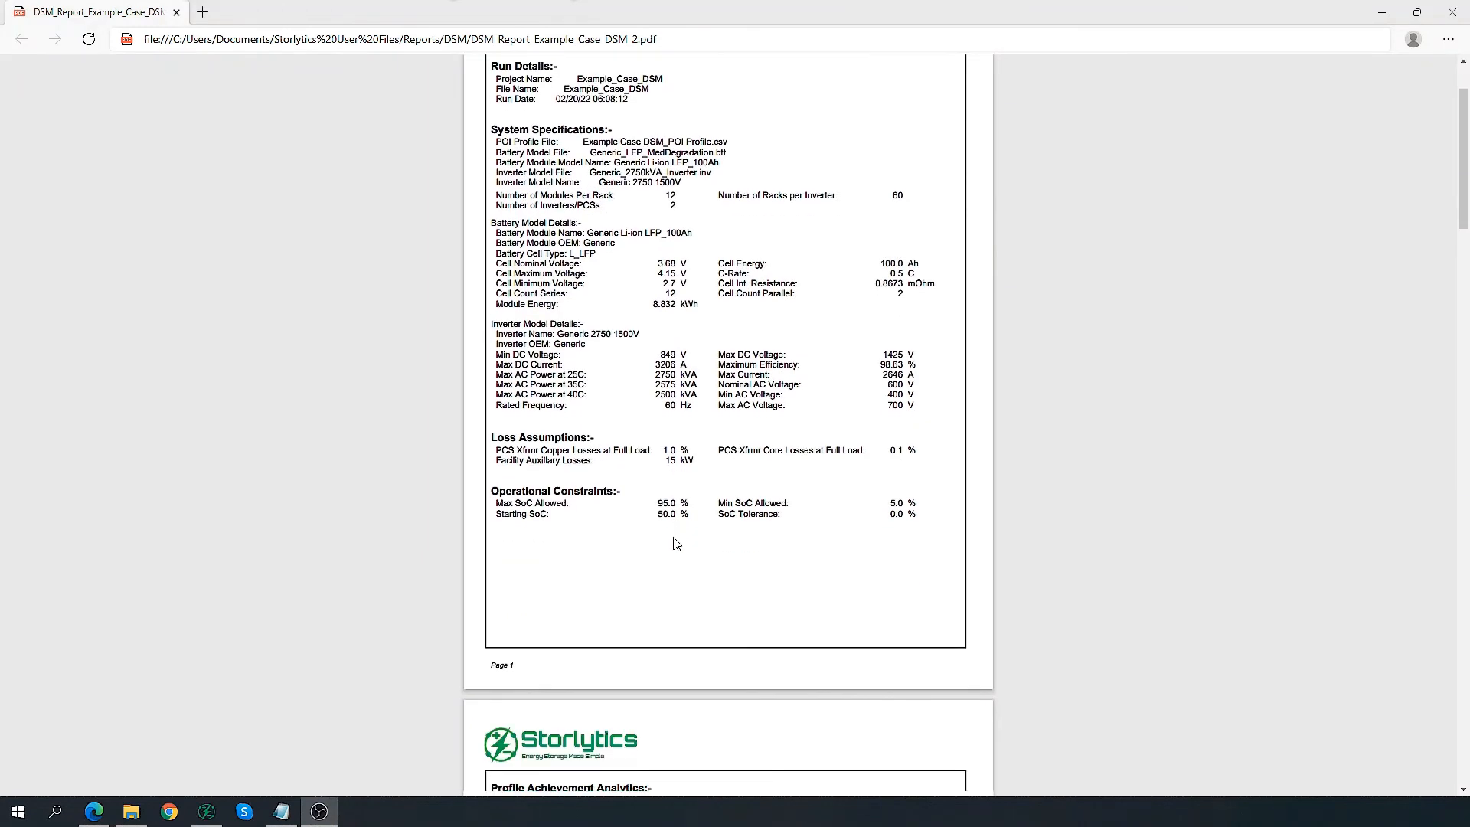
scroll(676, 544, down, 4)
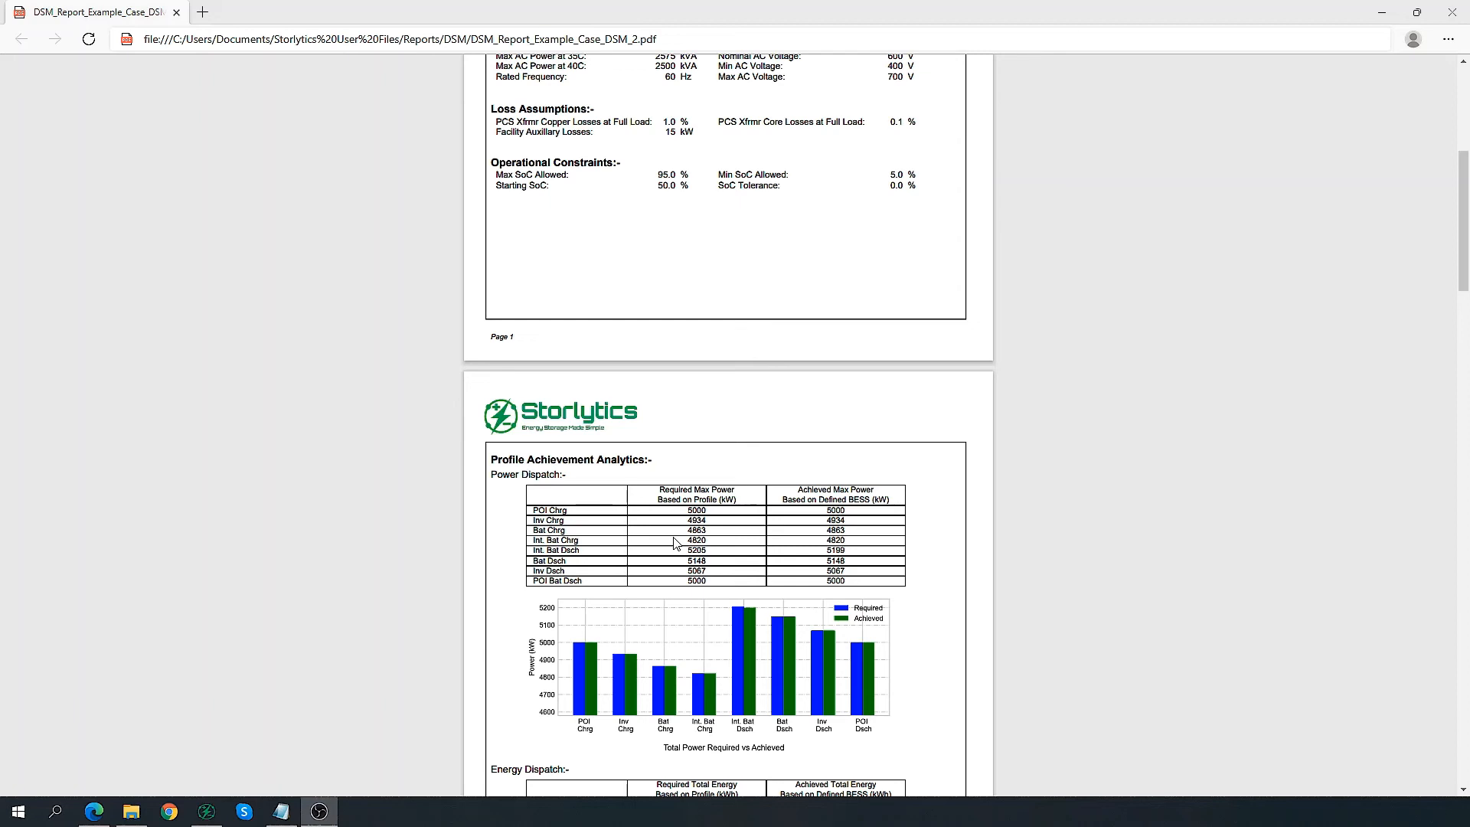
scroll(676, 543, down, 5)
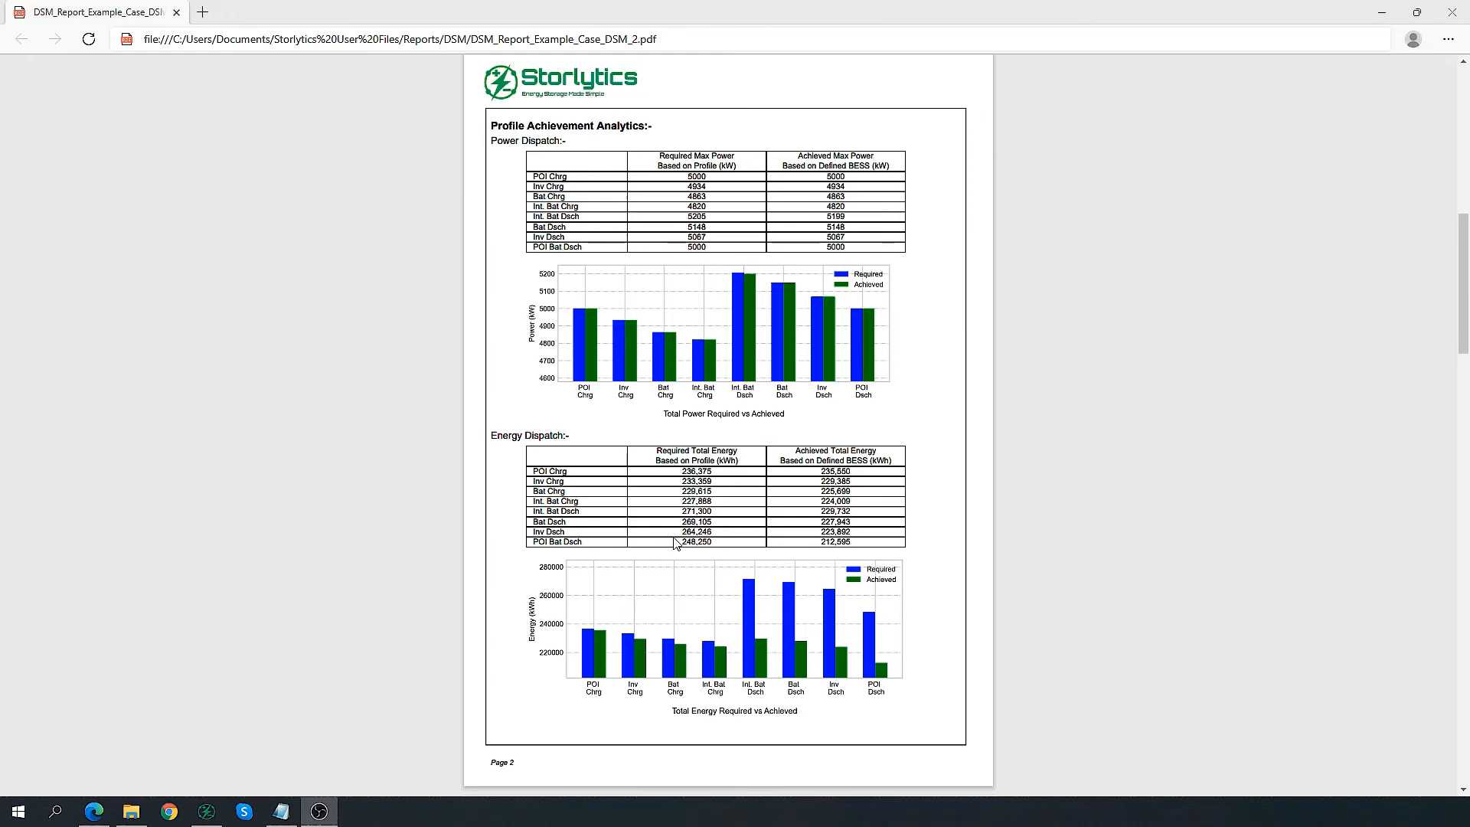
Examine the report's system losses, throughput summary, daily state of charge and battery C-rate summary.
scroll(676, 543, down, 4)
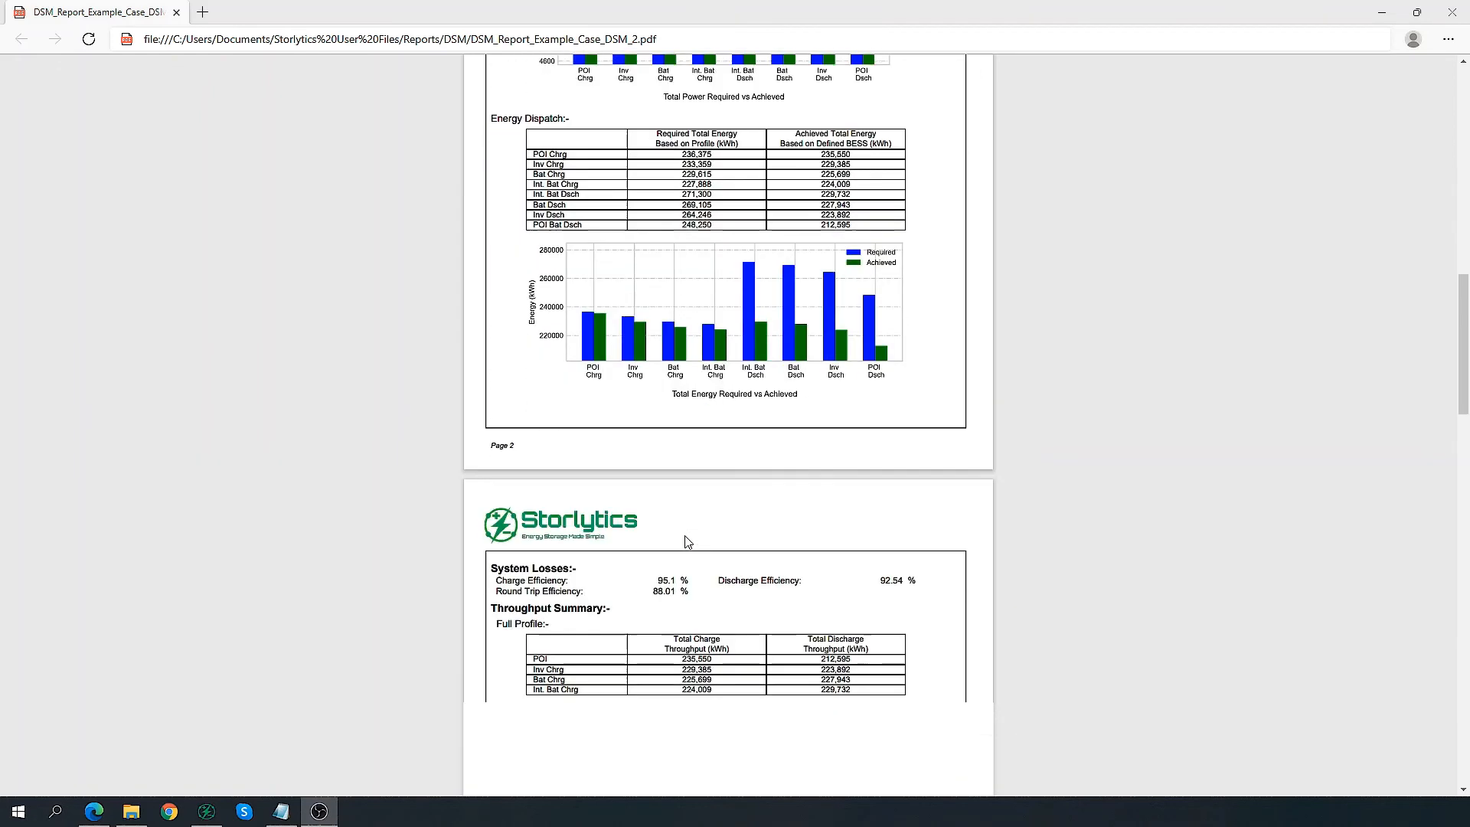
scroll(687, 542, down, 3)
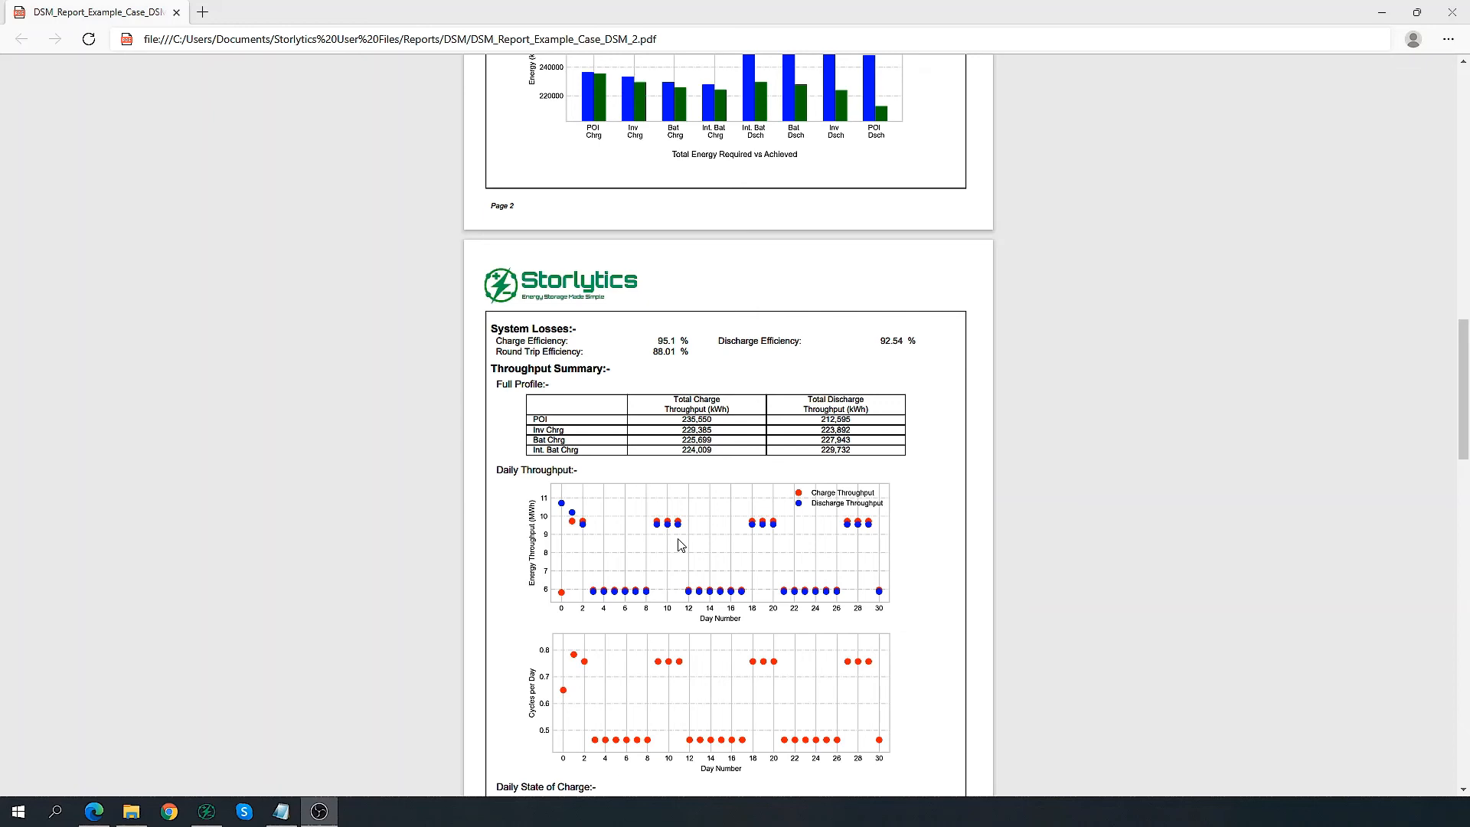
scroll(681, 544, down, 3)
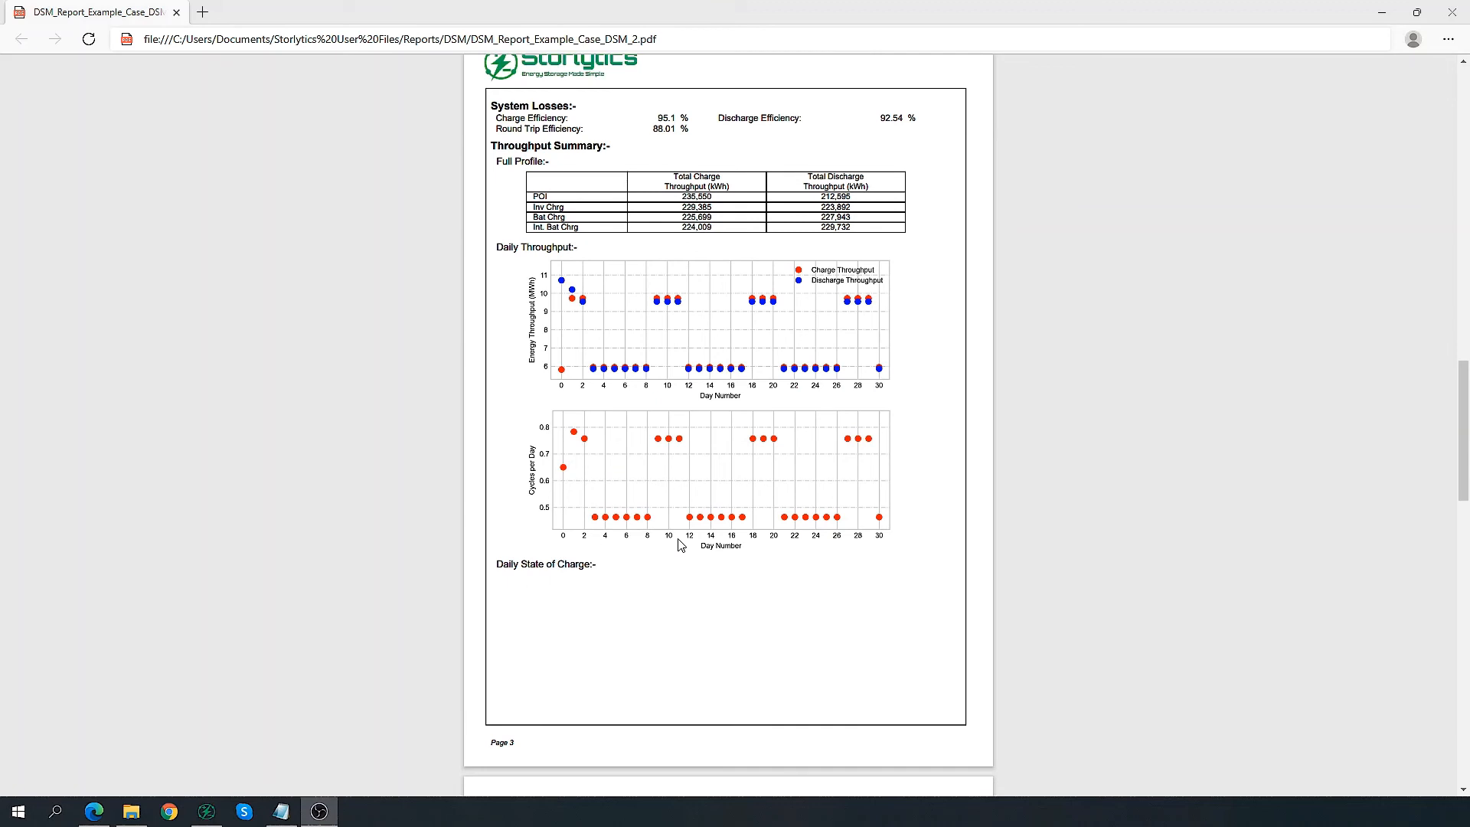
scroll(681, 544, down, 4)
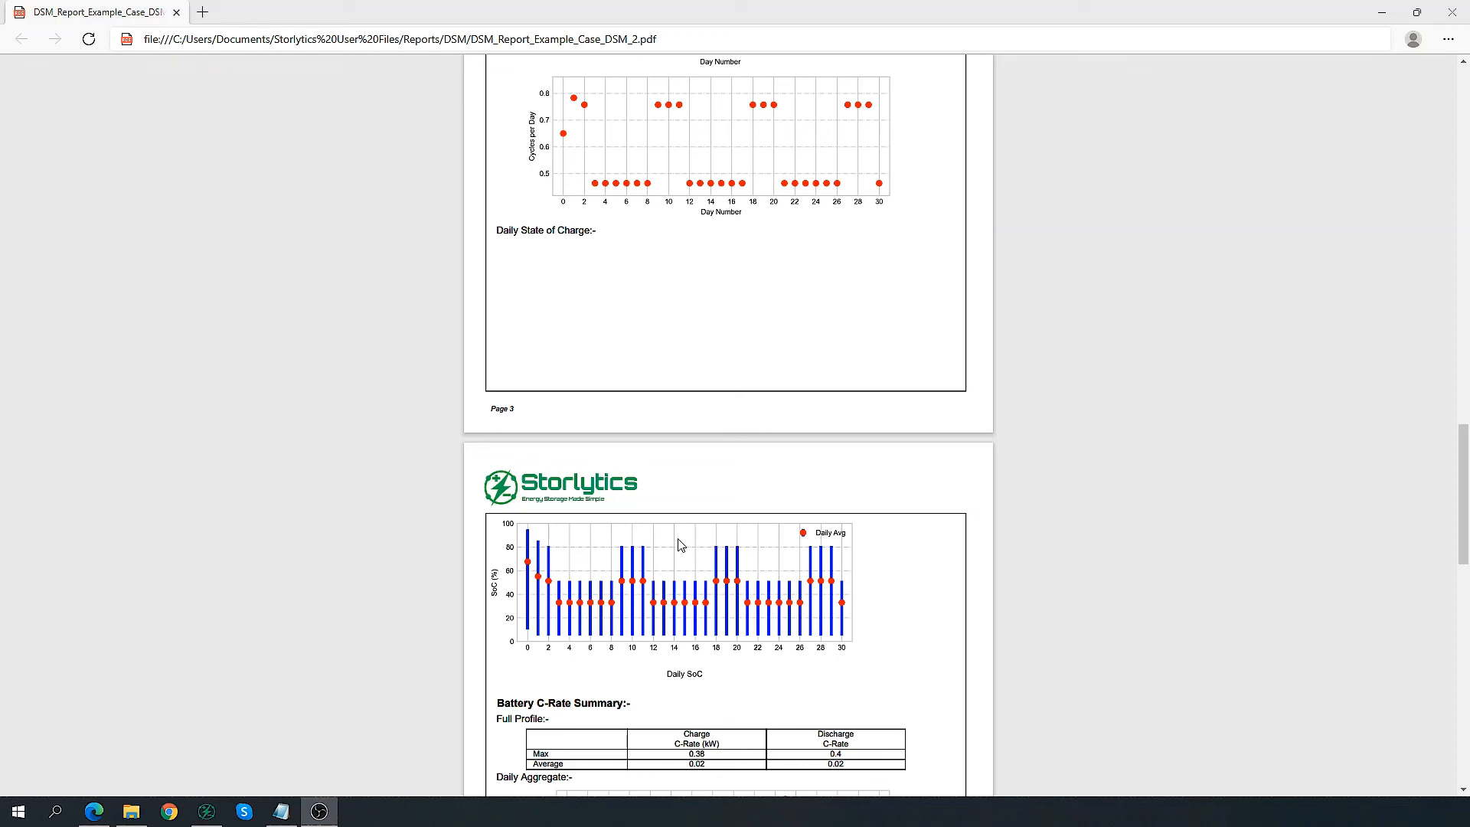
scroll(681, 545, down, 4)
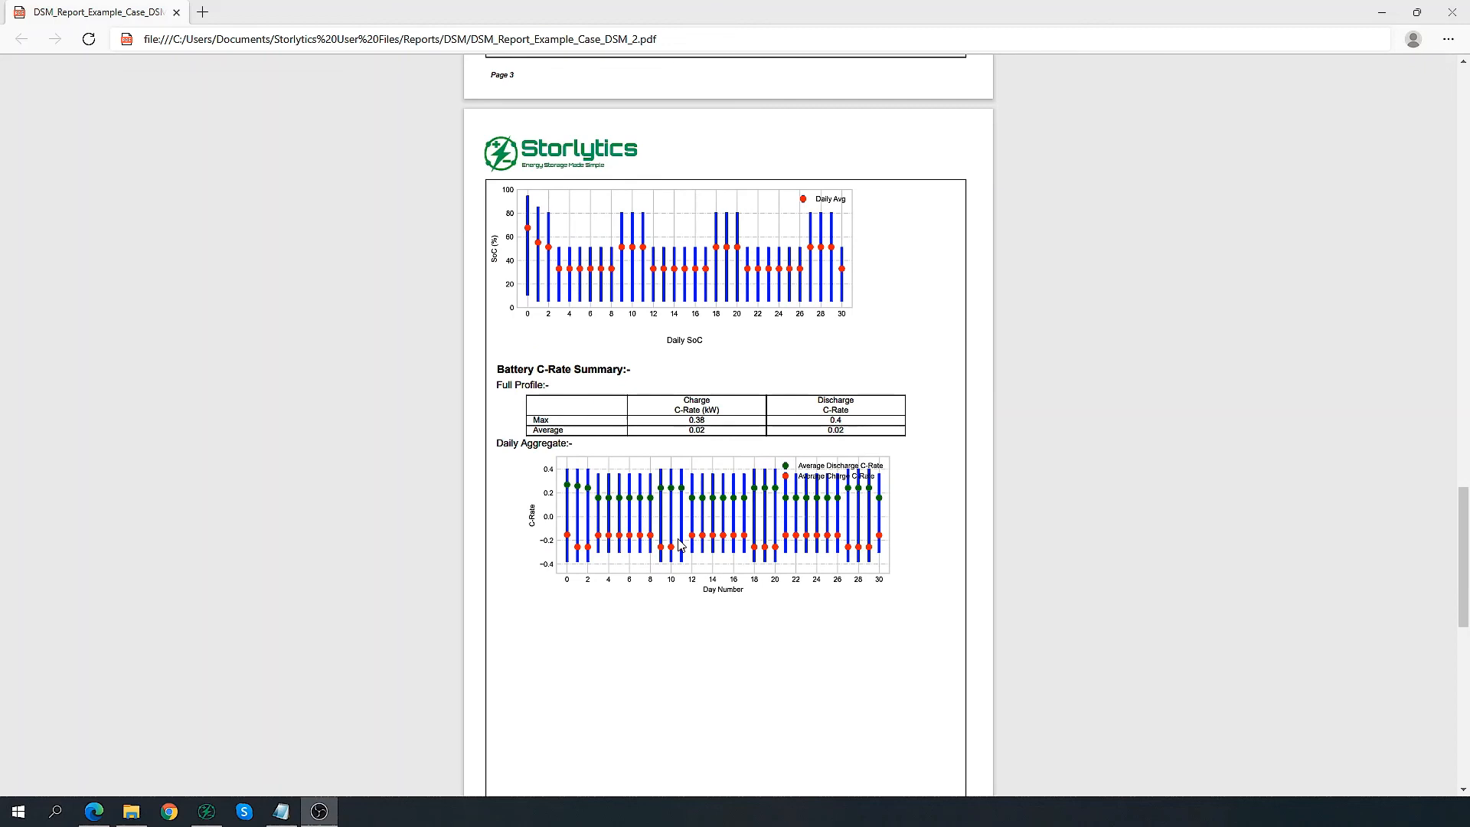
scroll(681, 544, down, 1)
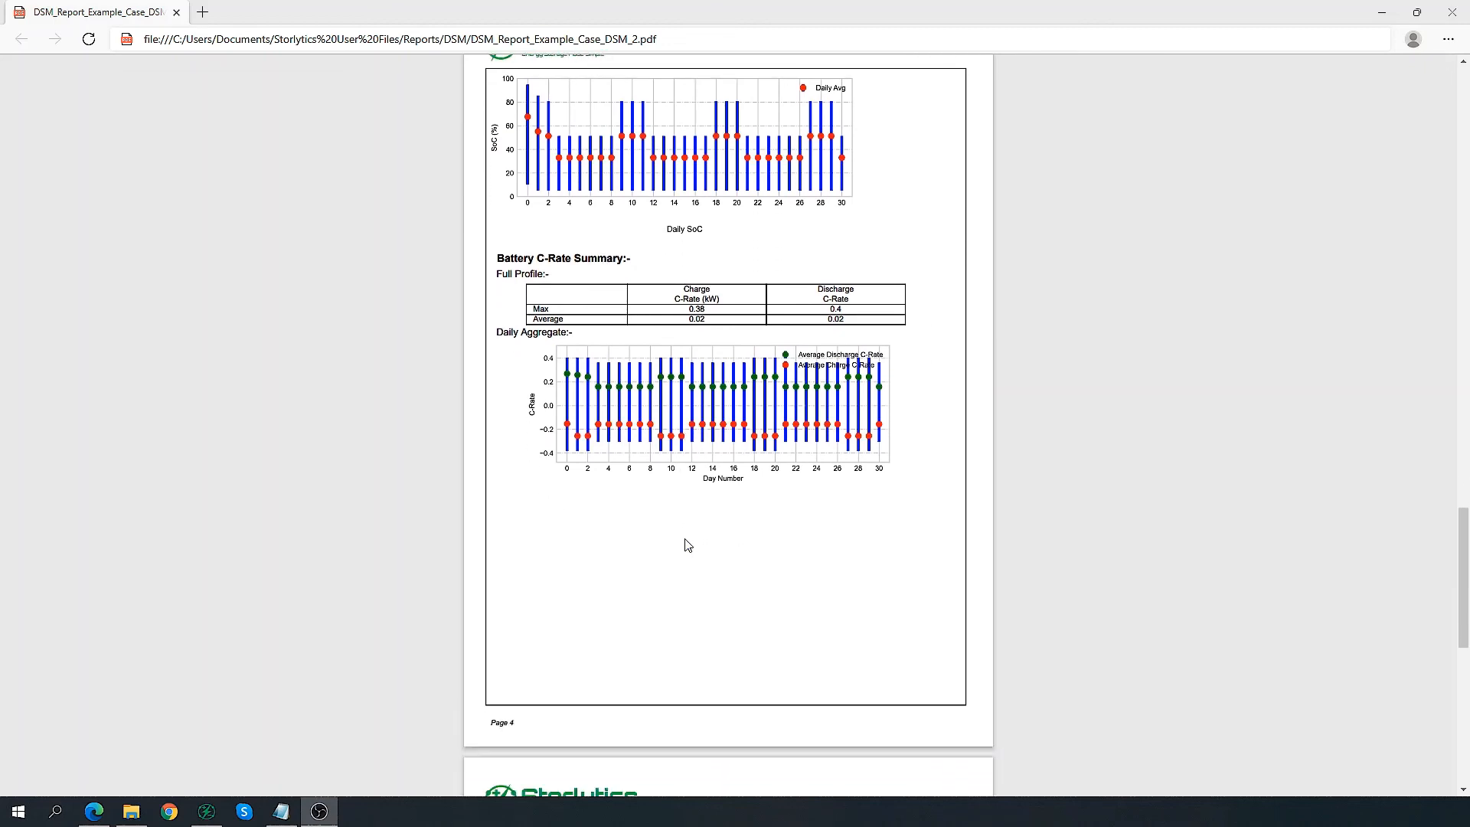
Examine the system capacity summary and the energy flow diagram on the report's last page.
scroll(687, 544, down, 5)
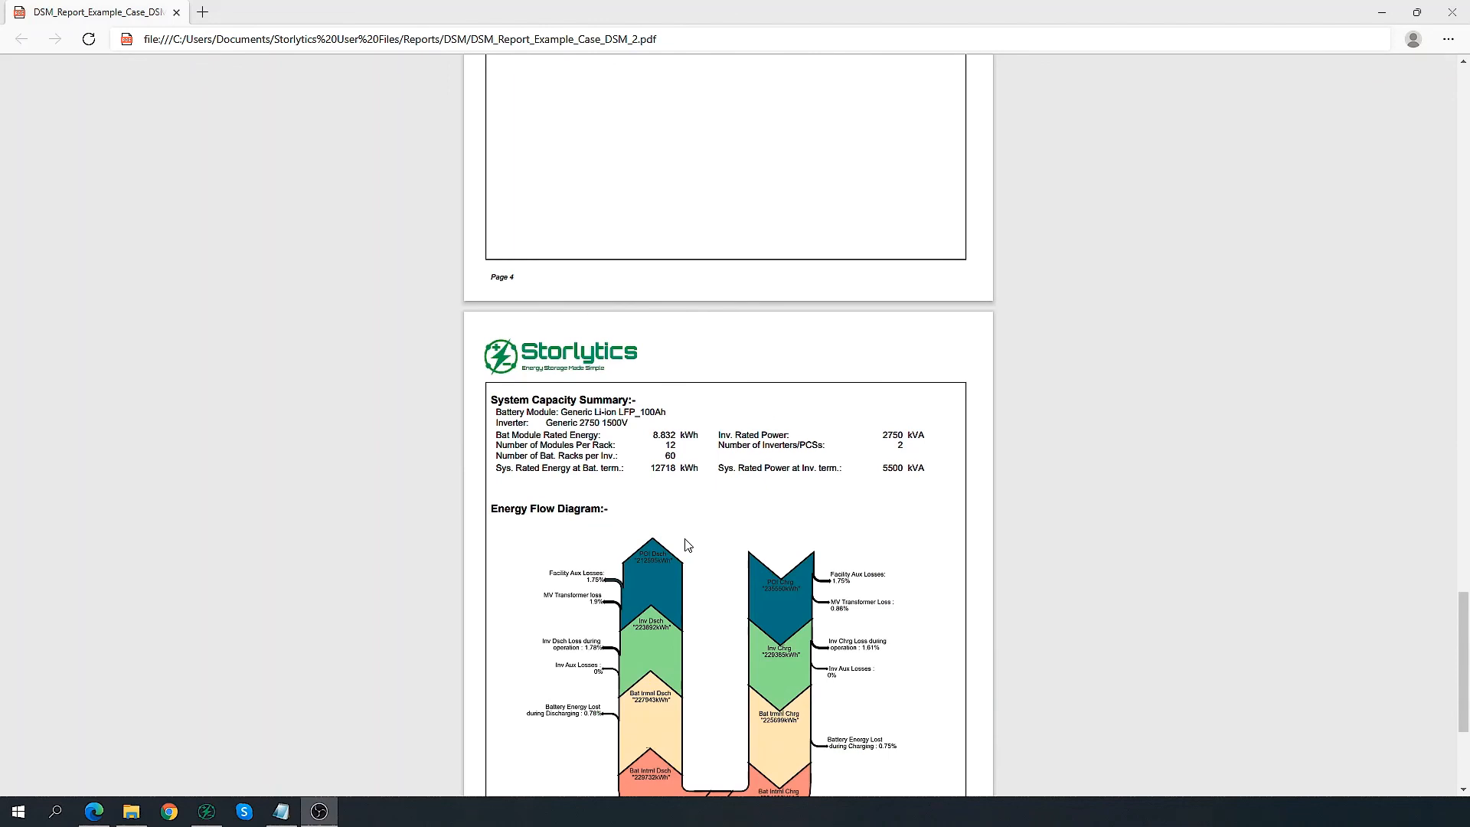
scroll(687, 544, down, 1)
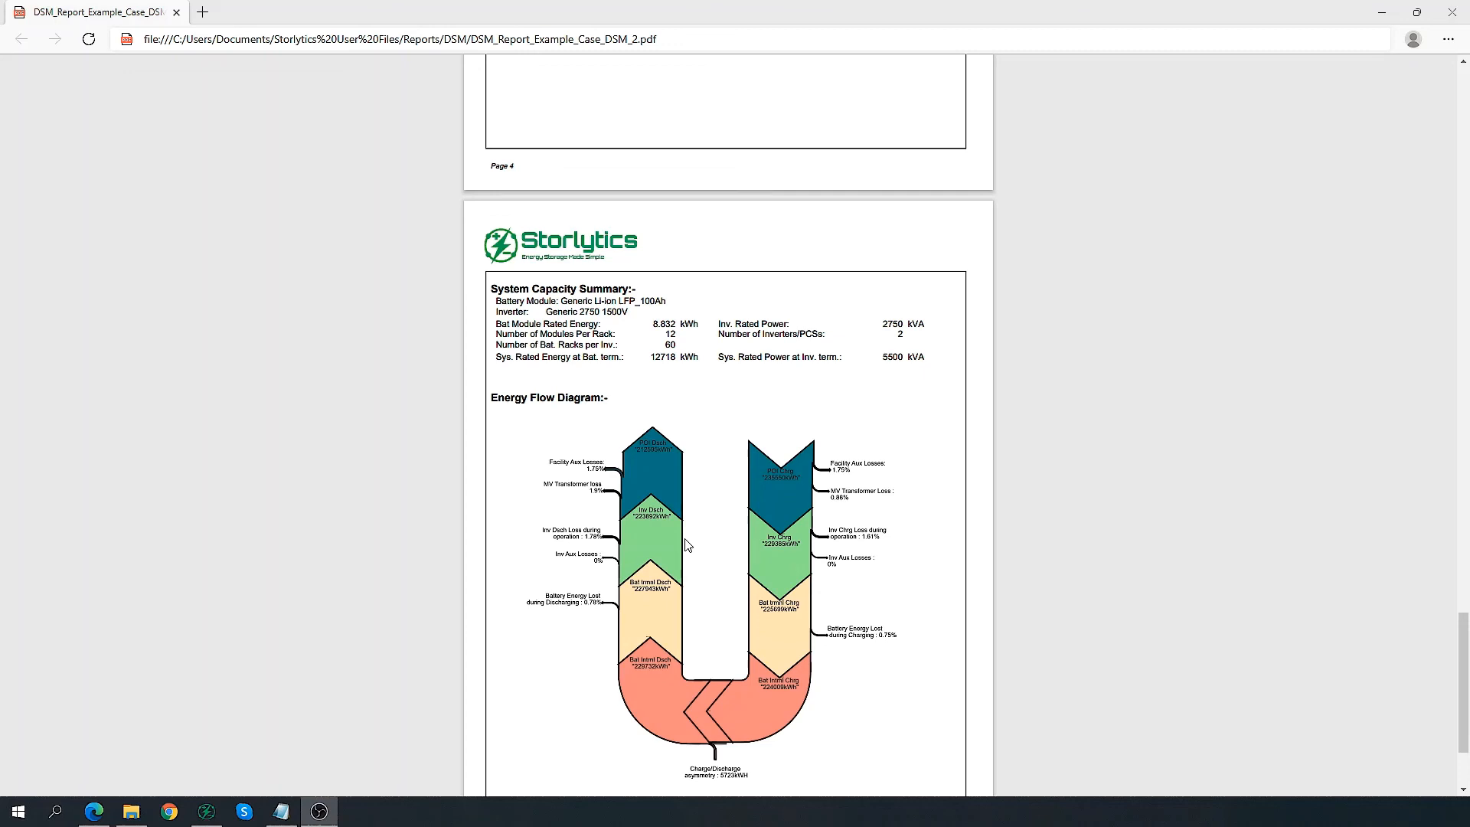
scroll(687, 545, down, 2)
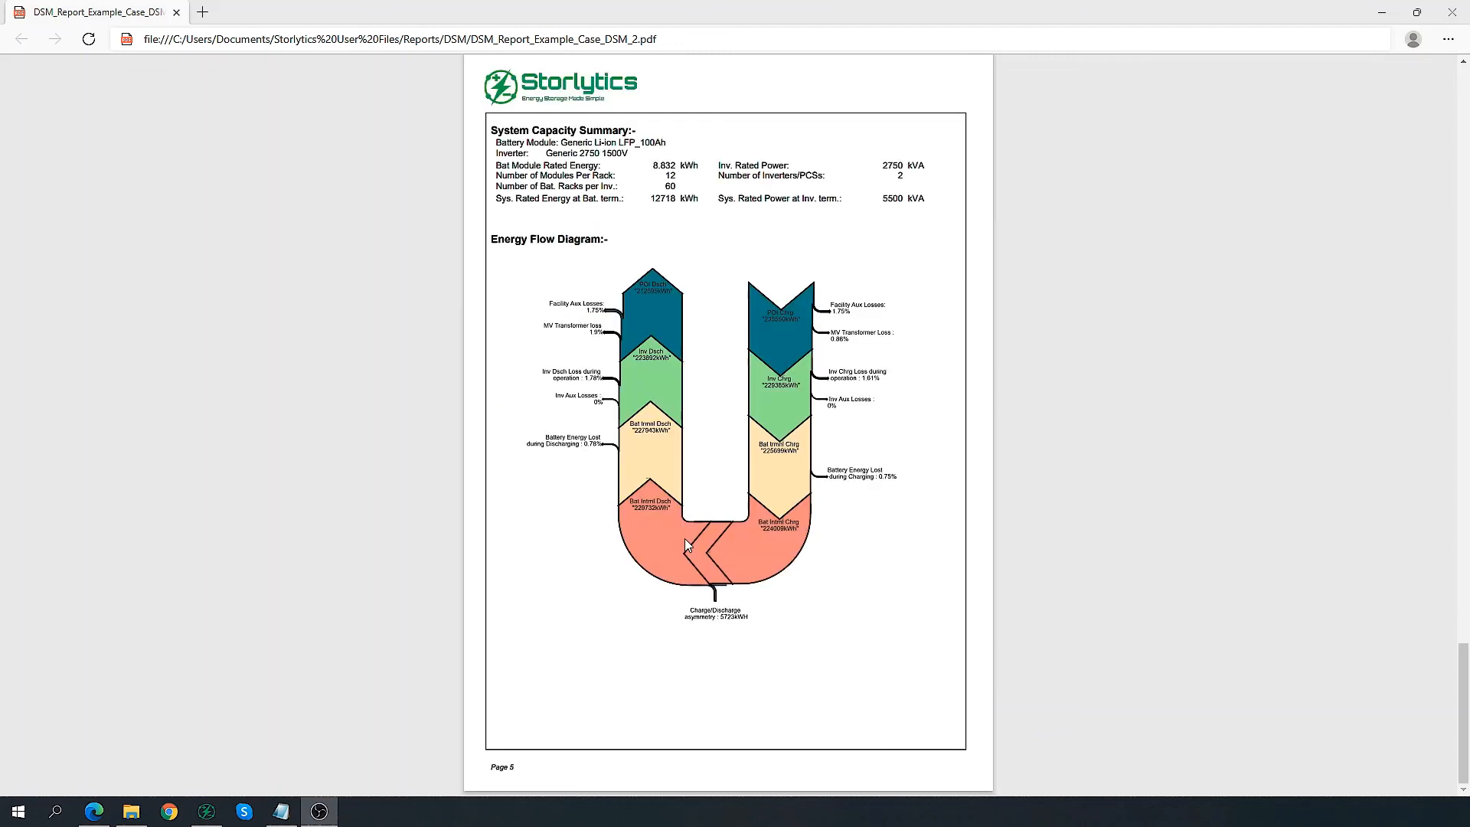